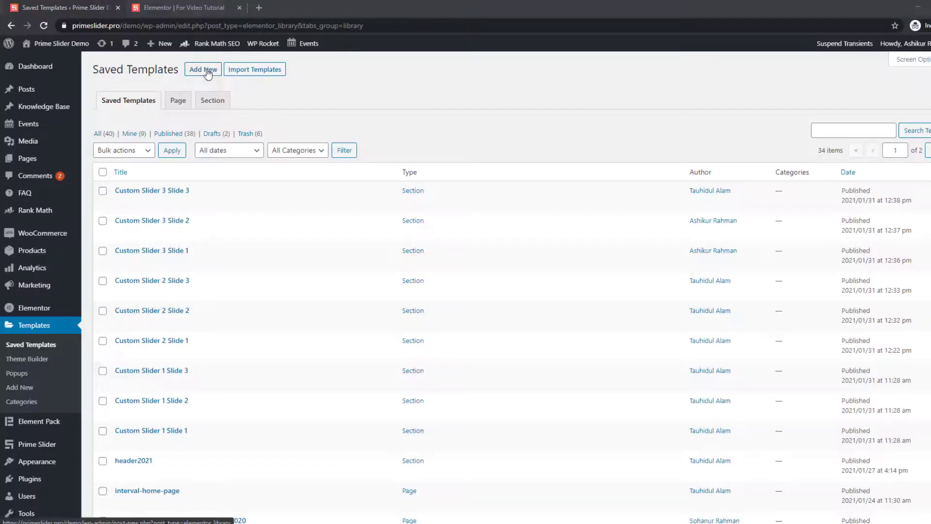
# Create a new Section-type template named 'Offcanvas for Video'.
pyautogui.click(207, 70)
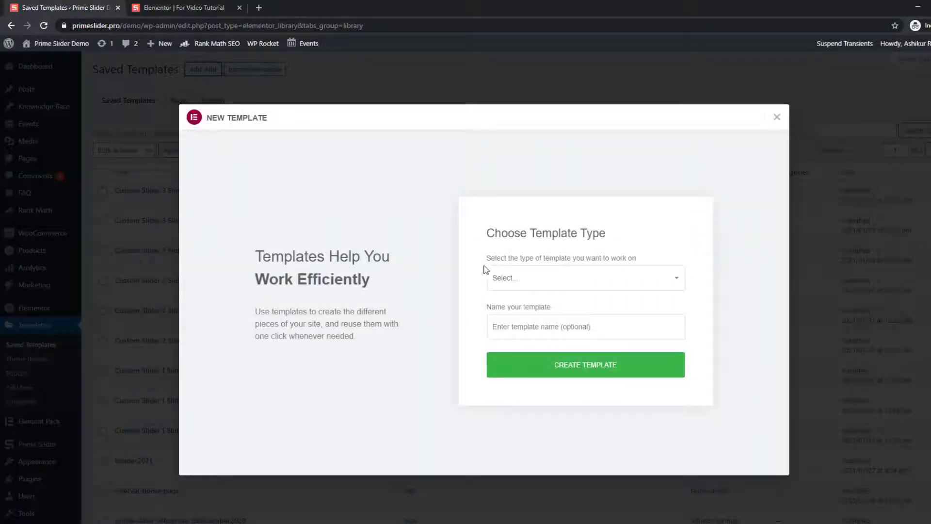
pyautogui.click(562, 281)
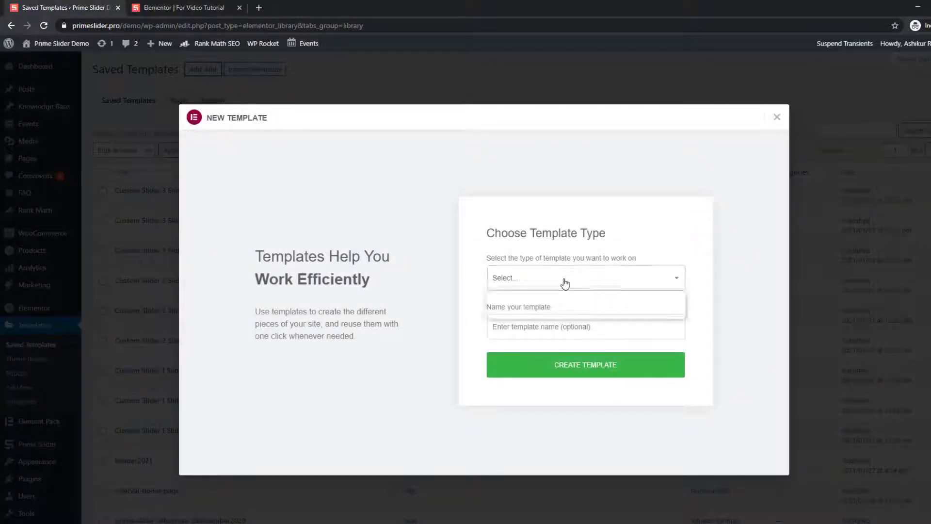
pyautogui.click(533, 313)
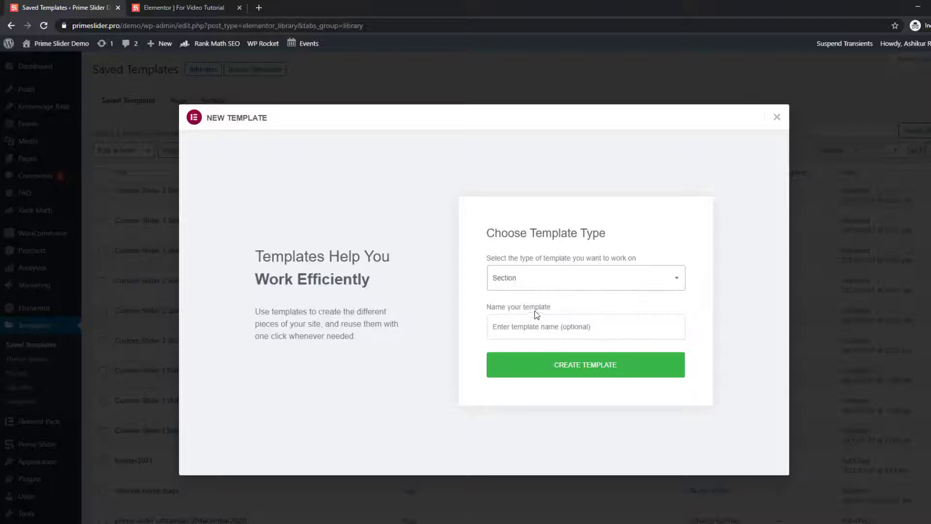
pyautogui.click(535, 325)
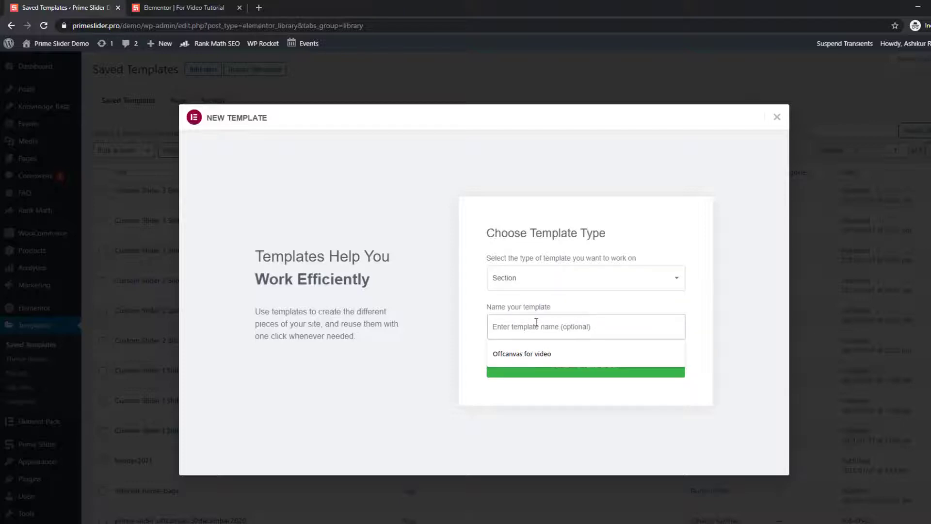
pyautogui.write('Offcanvas for Video')
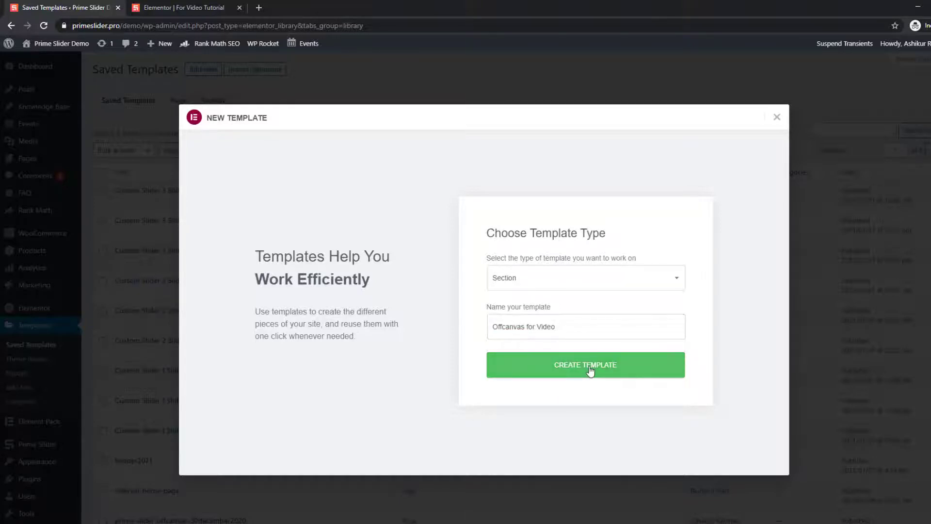
pyautogui.click(590, 373)
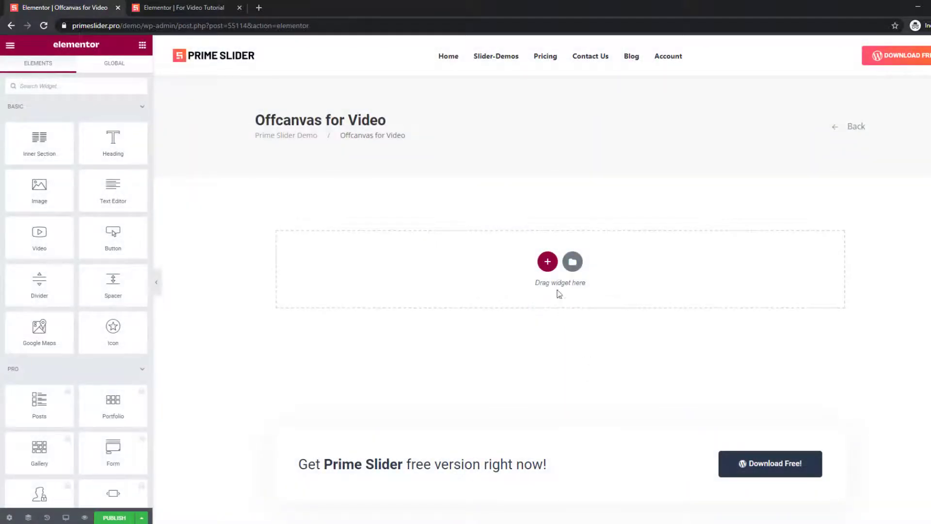
# Add a one-column section with content width 300 and place an Image widget in it.
pyautogui.click(547, 261)
pyautogui.click(434, 291)
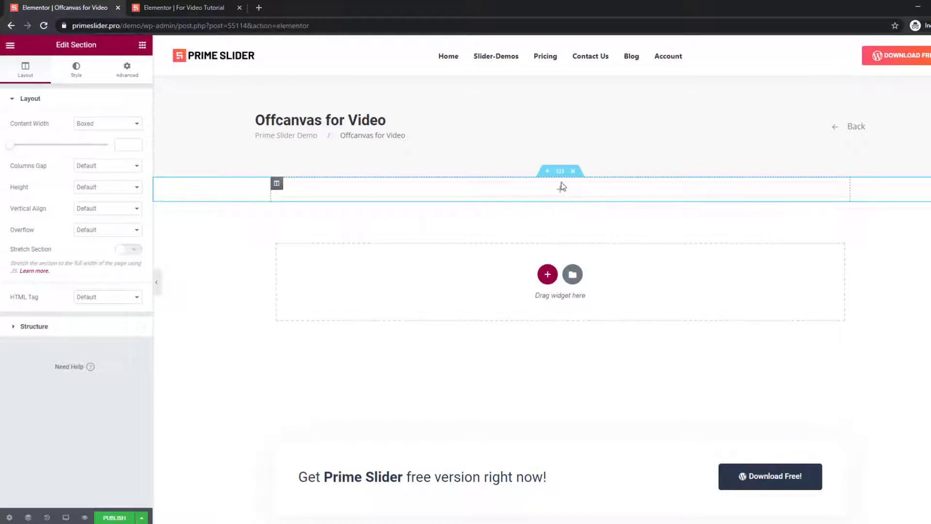
pyautogui.click(125, 144)
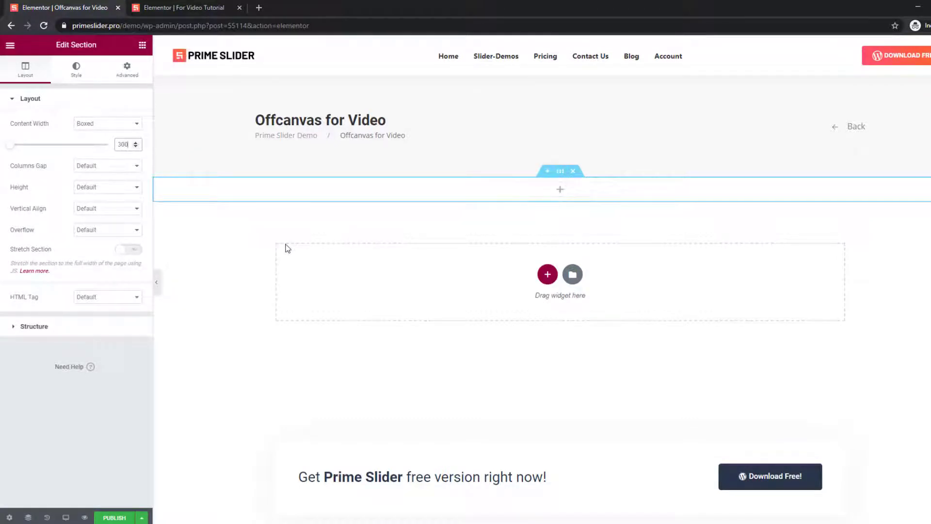
pyautogui.click(560, 190)
pyautogui.moveTo(43, 194); pyautogui.dragTo(558, 192)
# Insert the portrait photo with a custom name caption, left alignment and 150x150 Thumbnail size.
pyautogui.click(89, 158)
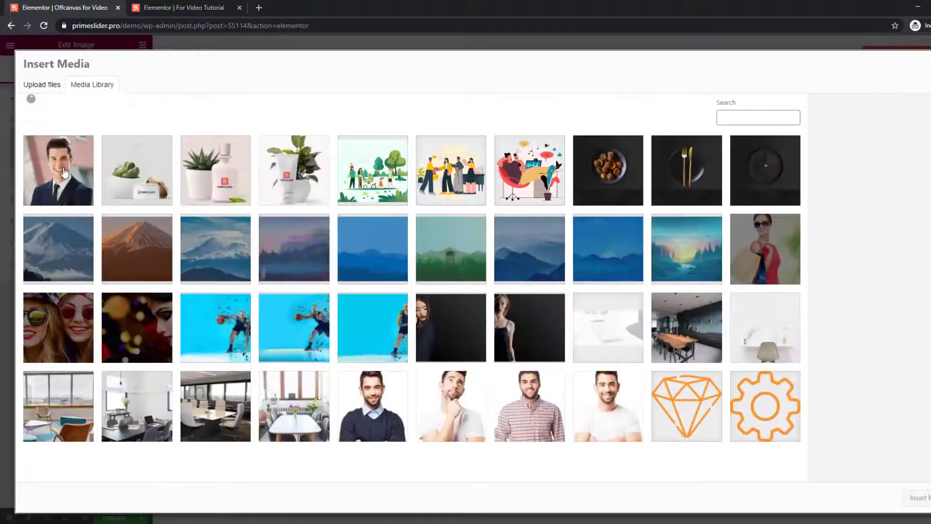
pyautogui.click(64, 172)
pyautogui.click(916, 498)
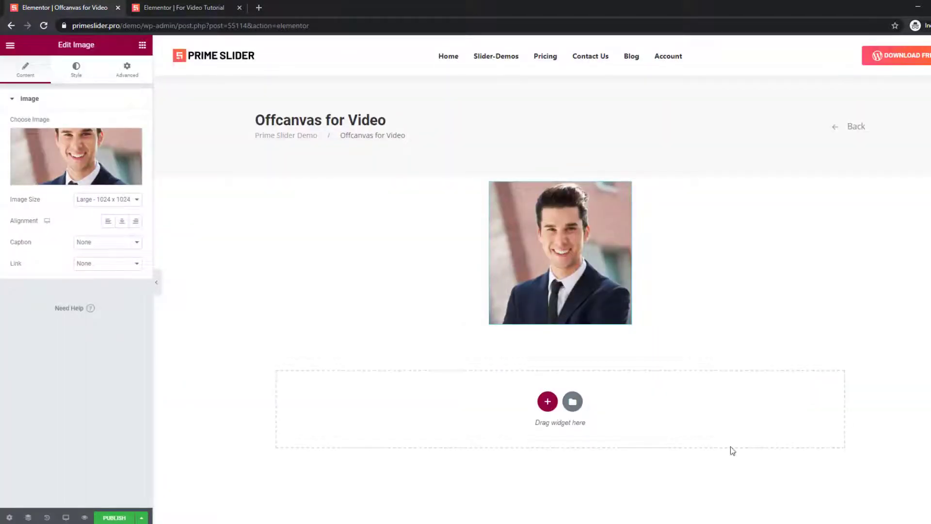
pyautogui.click(97, 242)
pyautogui.click(92, 268)
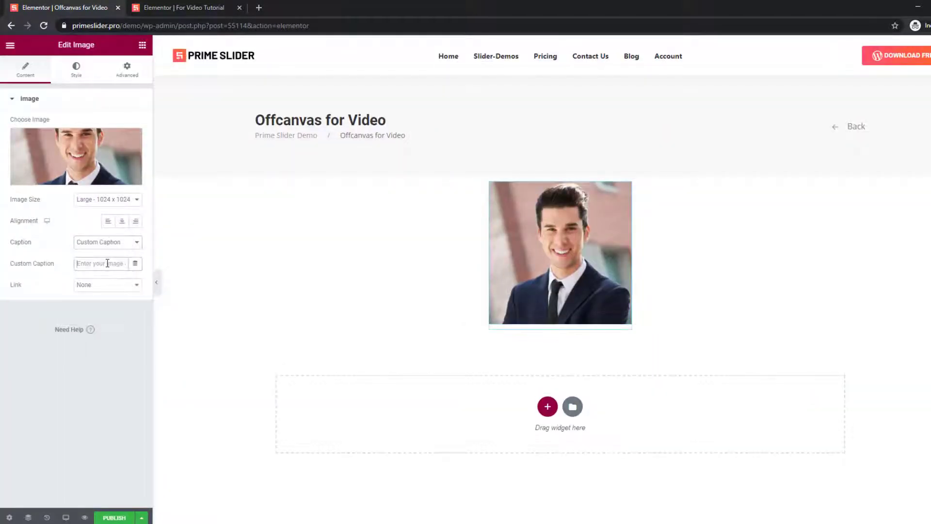
pyautogui.click(107, 263)
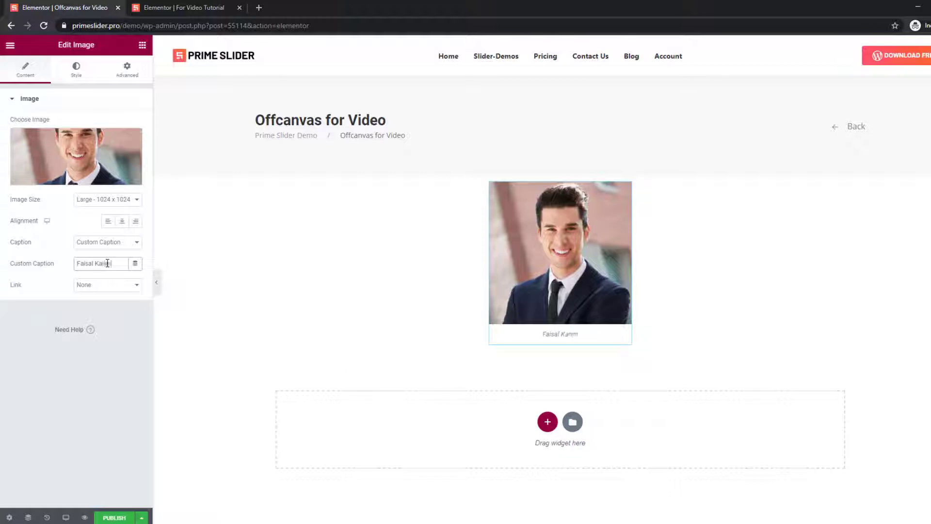
pyautogui.click(109, 224)
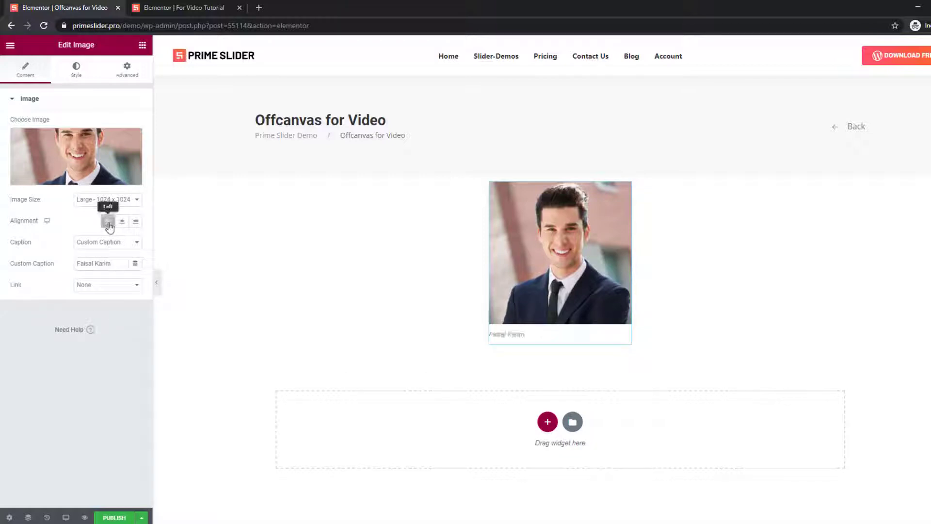
pyautogui.click(102, 202)
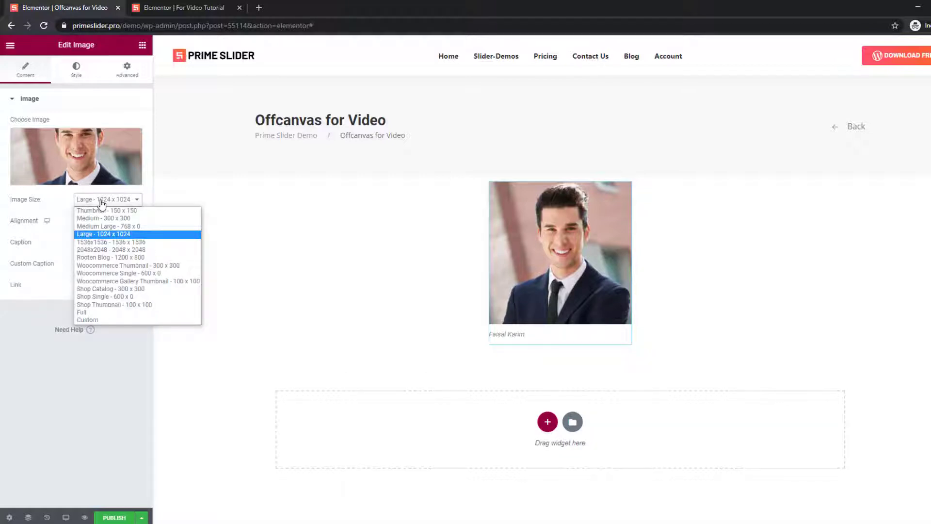
pyautogui.click(95, 210)
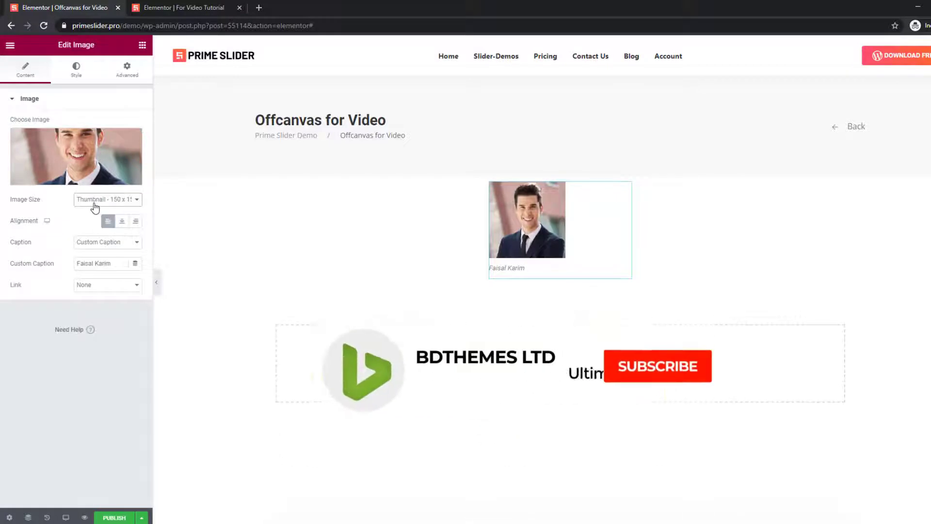
pyautogui.click(76, 70)
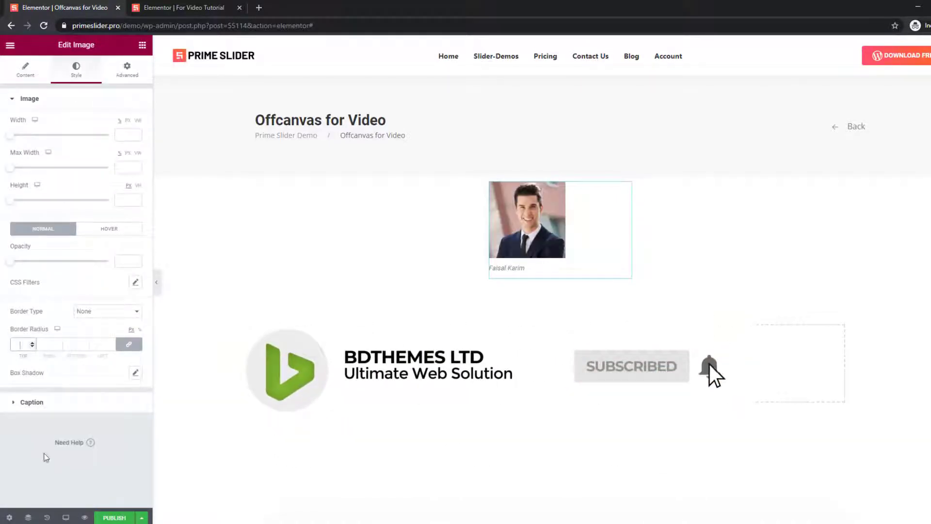
# Round the portrait with border radius 100 and make the caption size 24, weight 600, normal, black.
pyautogui.write('100')
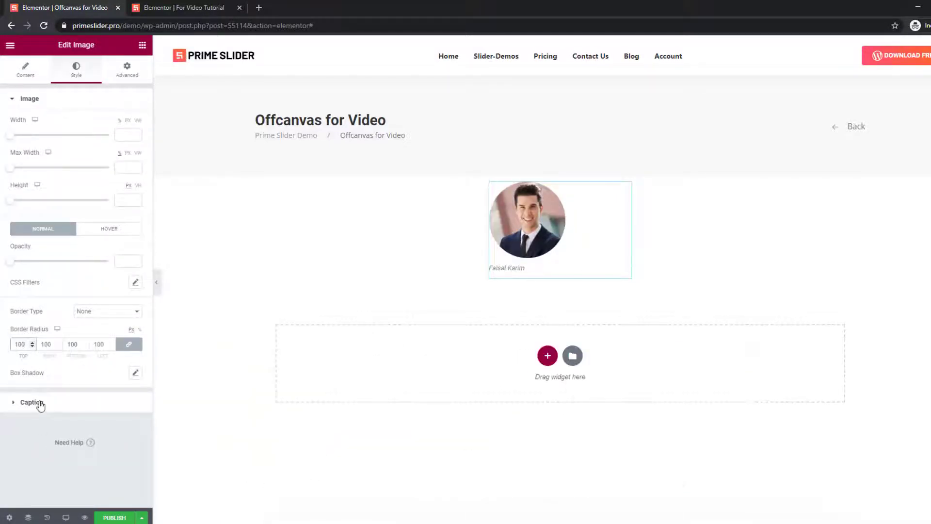
pyautogui.click(32, 402)
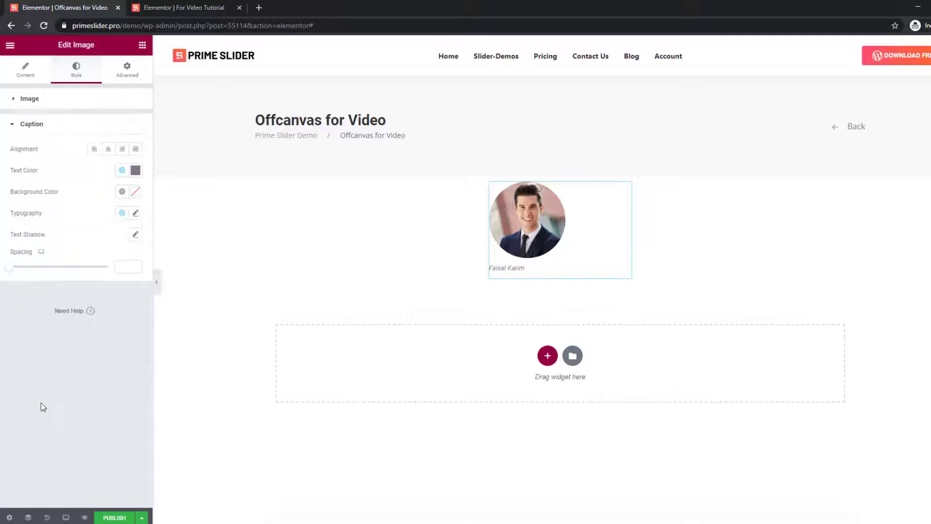
pyautogui.click(136, 214)
pyautogui.write('24')
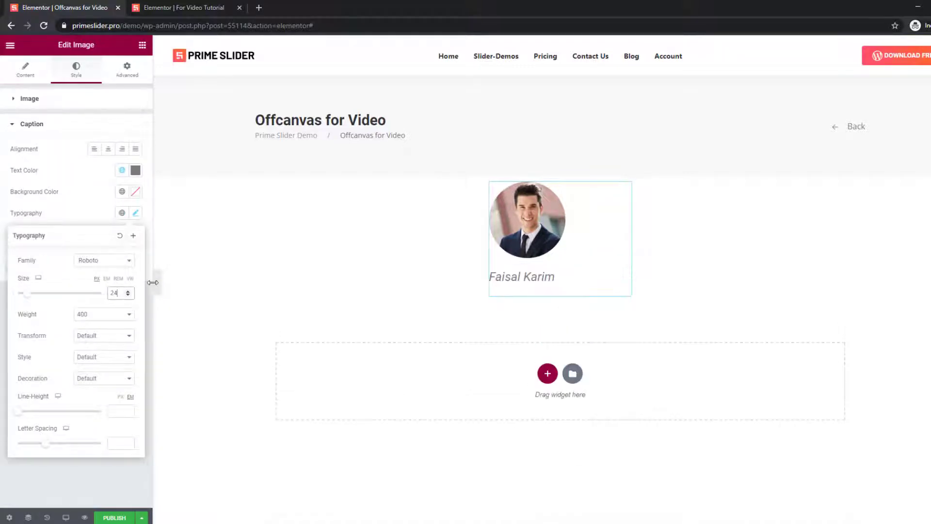
pyautogui.click(115, 315)
pyautogui.click(98, 371)
pyautogui.click(96, 378)
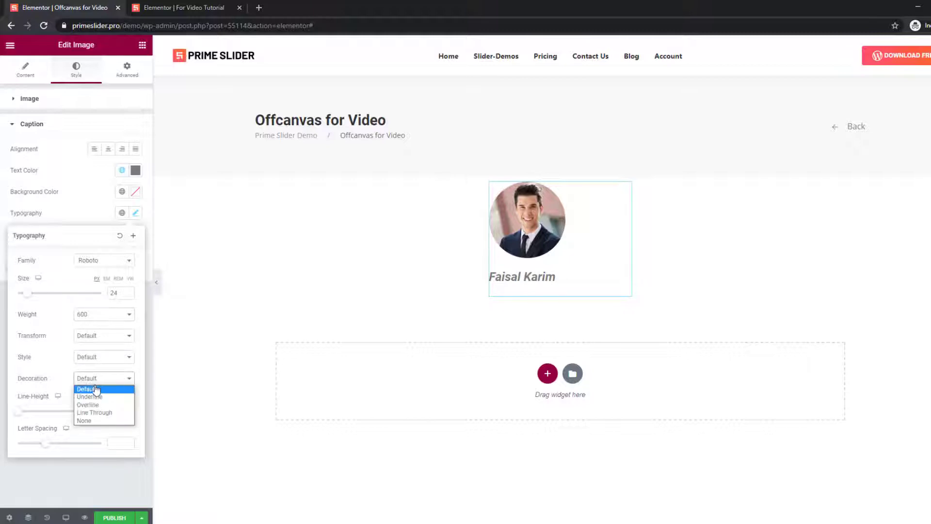
pyautogui.click(96, 389)
pyautogui.click(97, 357)
pyautogui.click(97, 375)
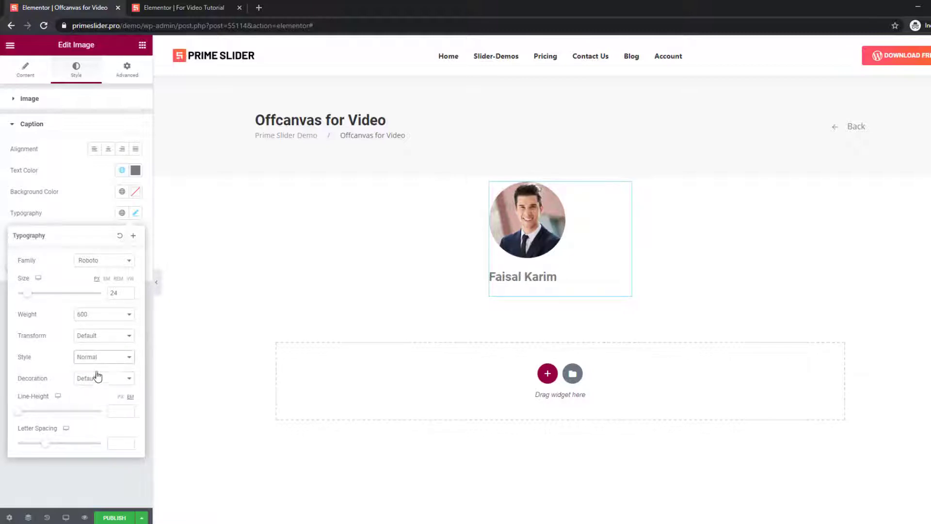
pyautogui.click(136, 171)
pyautogui.click(34, 293)
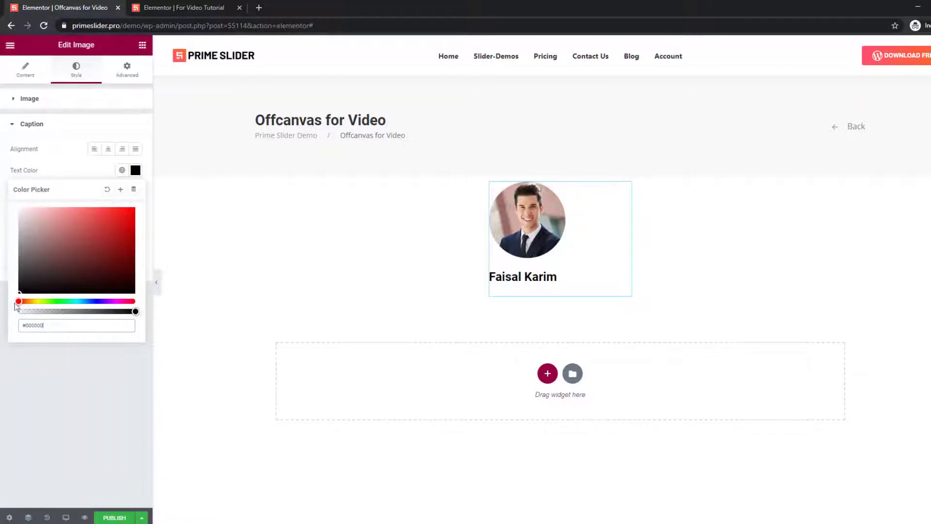
pyautogui.click(78, 171)
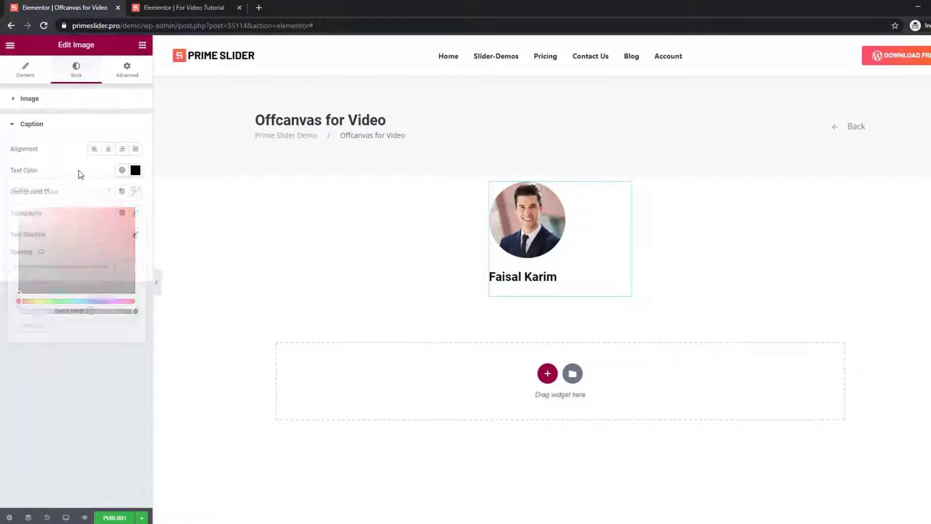
# Give the image widget a top padding of 60.
pyautogui.click(126, 75)
pyautogui.click(13, 176)
pyautogui.write('60')
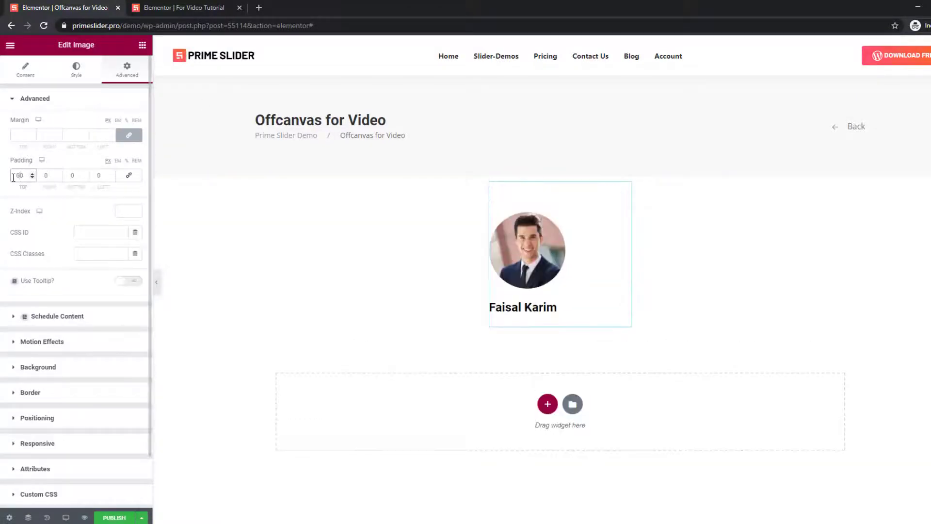
pyautogui.click(142, 46)
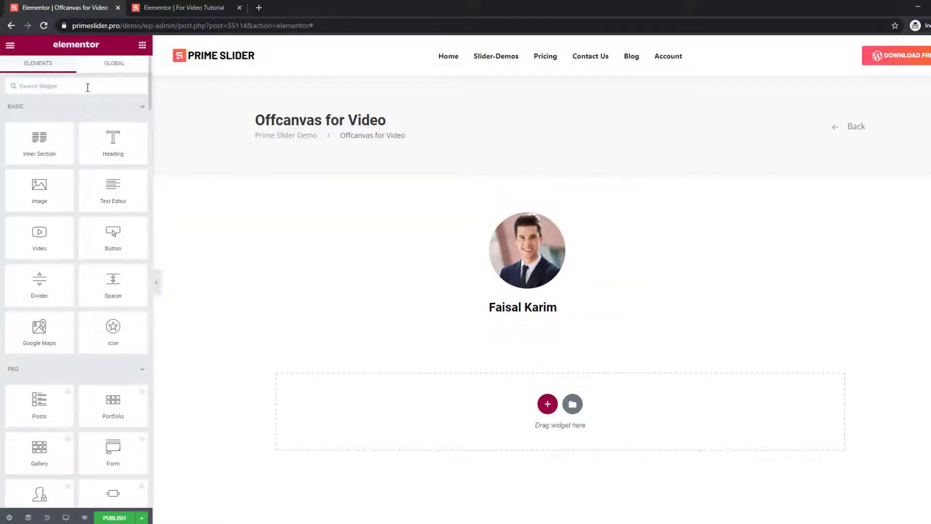
# Add a dashed Divider below the caption, coloured semi-transparent black (#0000008C).
pyautogui.write('divi')
pyautogui.moveTo(39, 116); pyautogui.dragTo(549, 324)
pyautogui.click(108, 124)
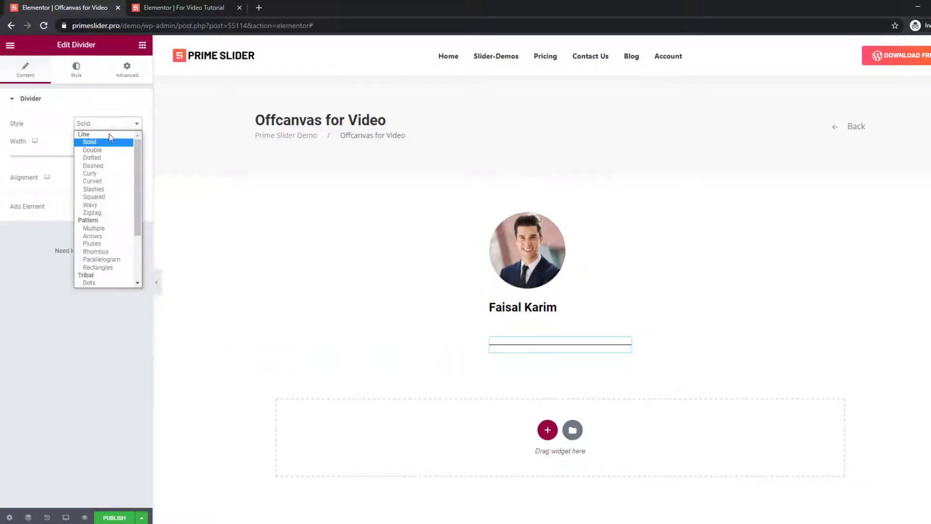
pyautogui.click(103, 156)
pyautogui.click(76, 69)
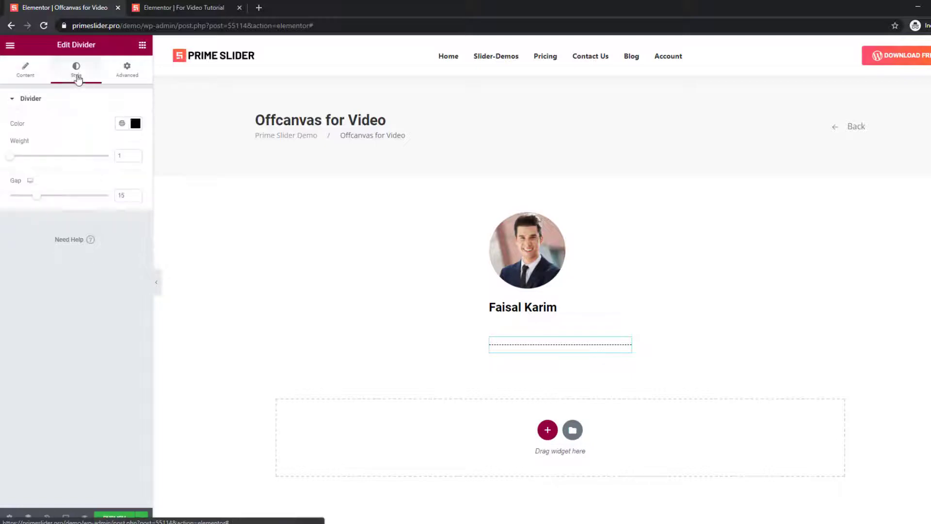
pyautogui.click(135, 123)
pyautogui.moveTo(134, 265); pyautogui.dragTo(73, 265)
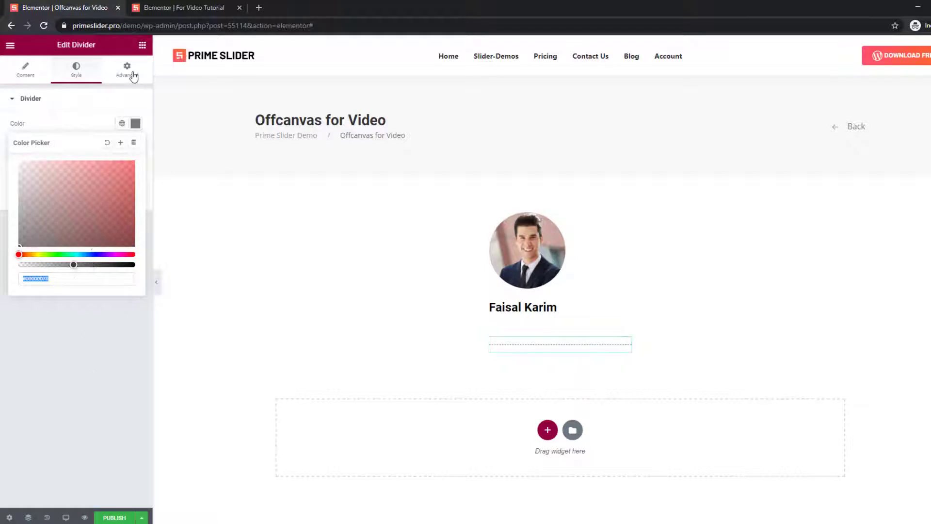
pyautogui.click(142, 45)
# Add an Icon List below the divider and make the first item 'Home' with a home icon.
pyautogui.write('icon')
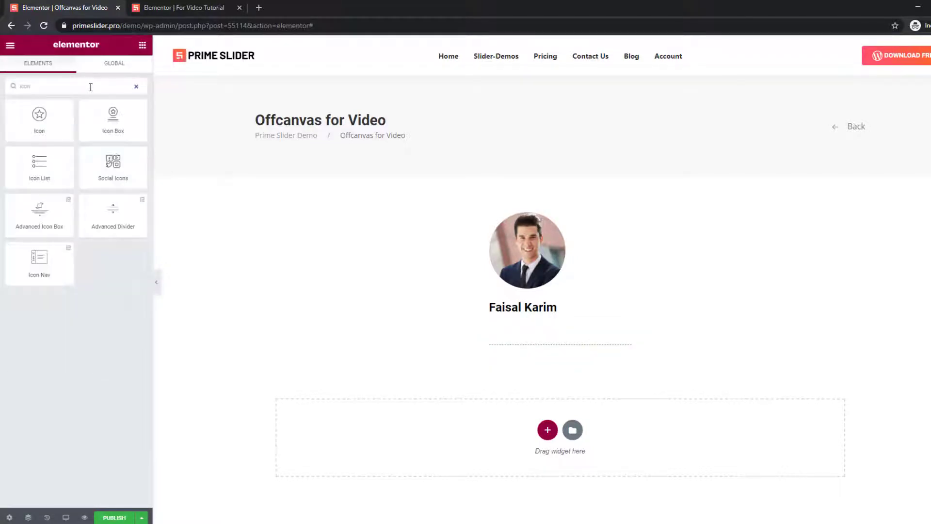
pyautogui.moveTo(39, 162); pyautogui.dragTo(553, 361)
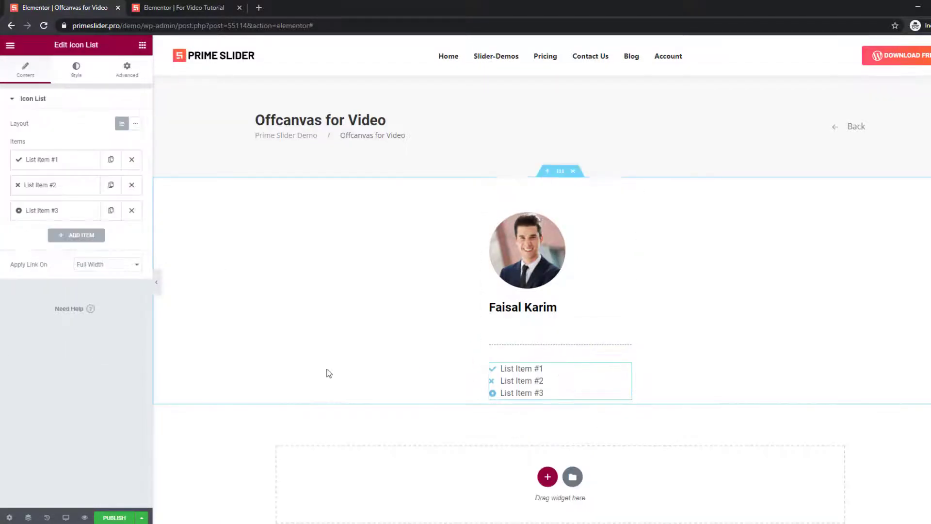
pyautogui.click(50, 159)
pyautogui.tripleClick(67, 194)
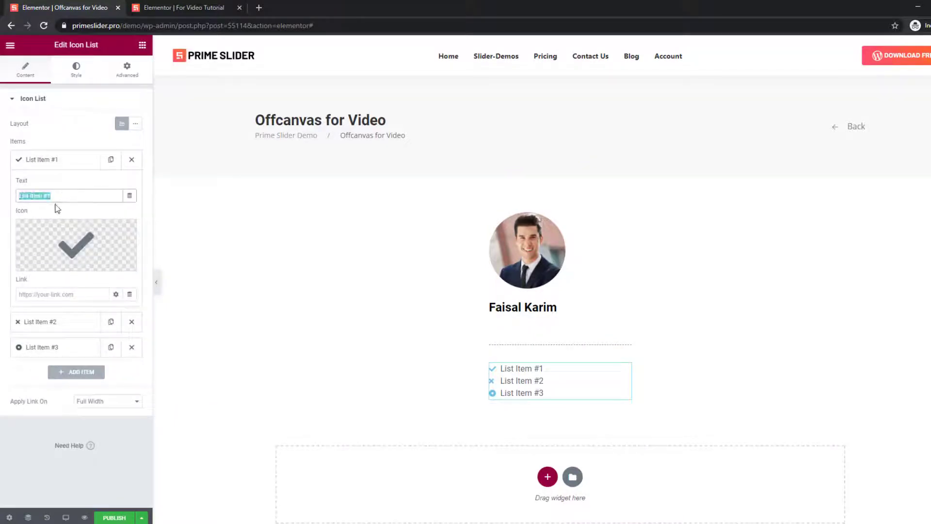
pyautogui.write('Home')
pyautogui.click(46, 262)
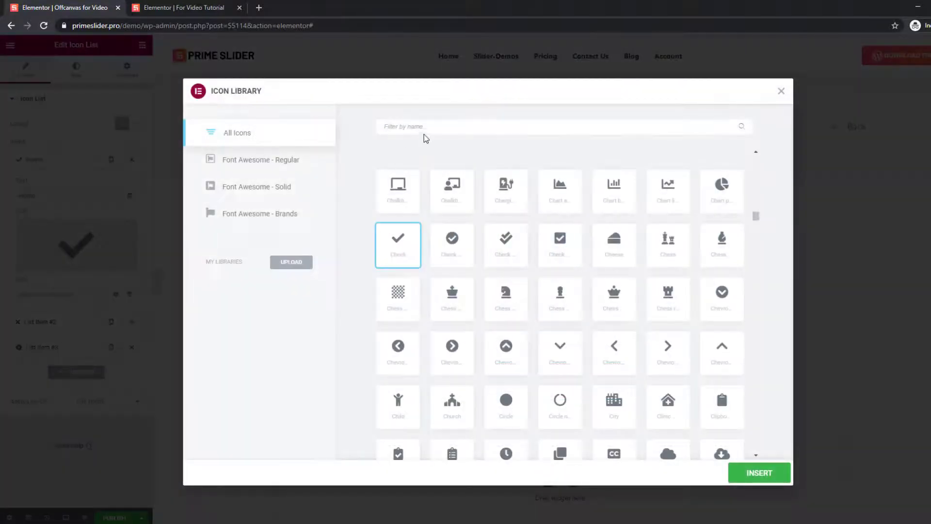
pyautogui.write('home')
pyautogui.click(412, 177)
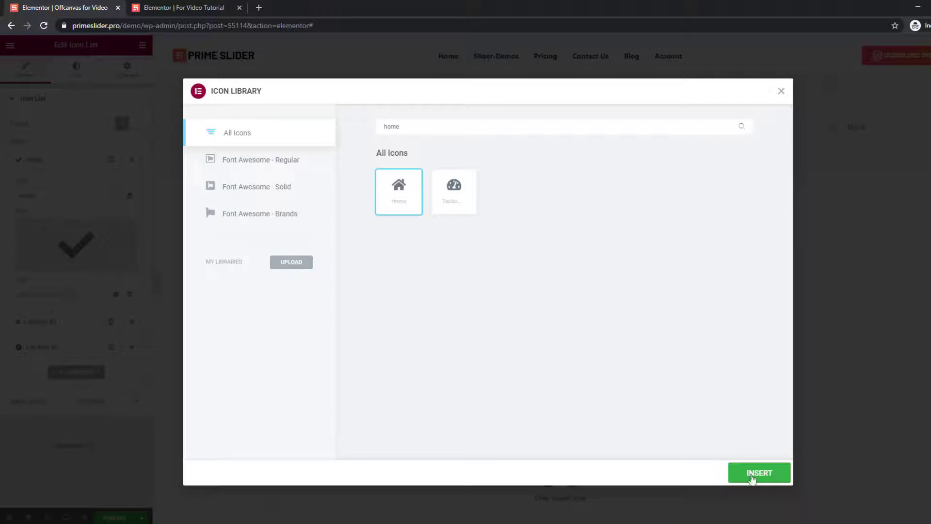
pyautogui.click(759, 472)
pyautogui.click(52, 160)
# Rename the second item to 'About' with a list icon.
pyautogui.click(53, 185)
pyautogui.moveTo(61, 222); pyautogui.dragTo(26, 228)
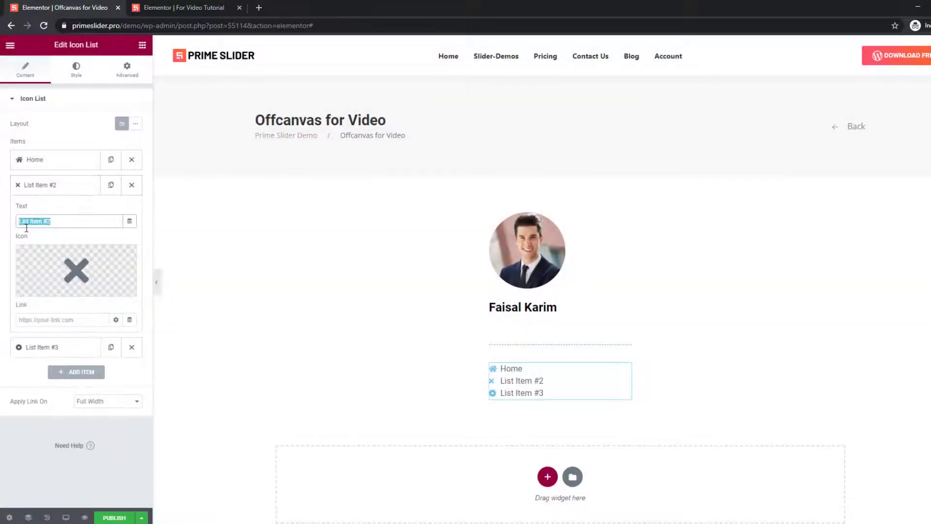
pyautogui.write('About')
pyautogui.click(77, 270)
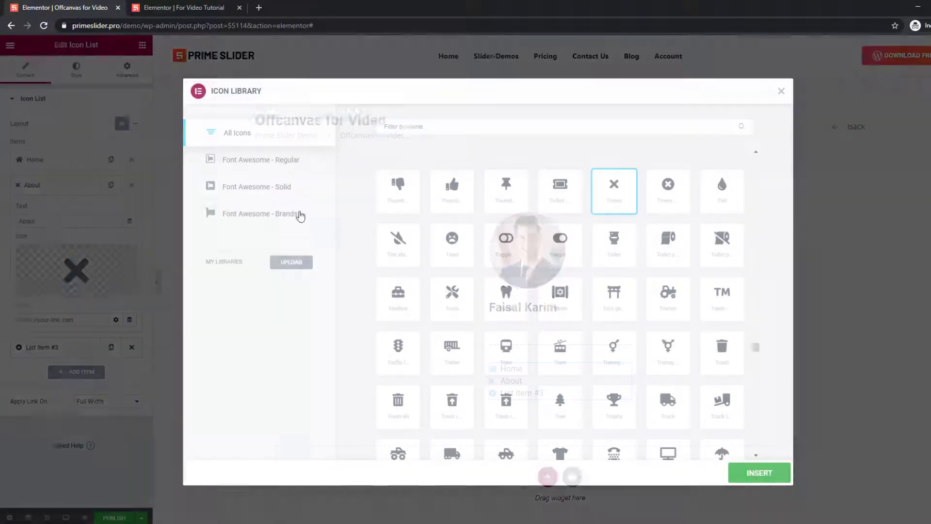
pyautogui.click(416, 126)
pyautogui.write('list')
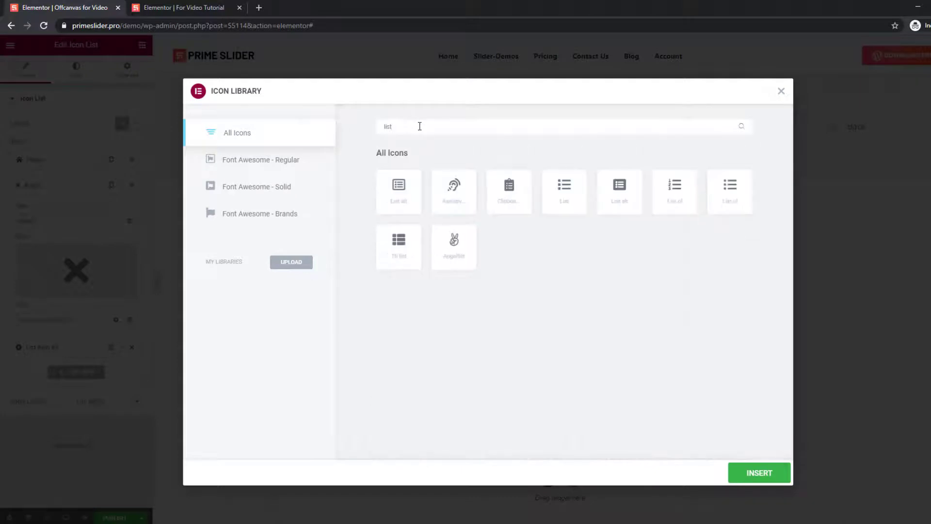
pyautogui.click(619, 190)
pyautogui.click(756, 472)
# Rename the third item to 'Service' with a globe icon.
pyautogui.click(64, 210)
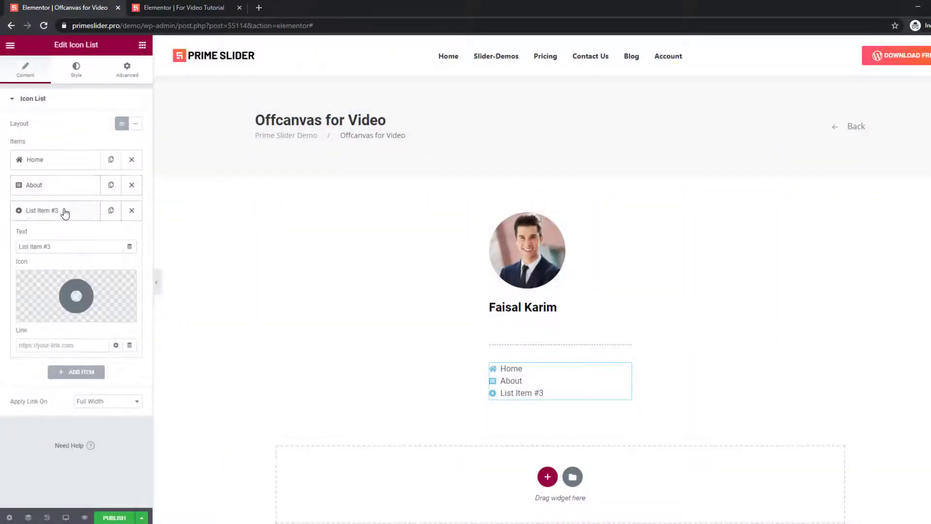
pyautogui.moveTo(53, 246); pyautogui.dragTo(8, 248)
pyautogui.write('Service')
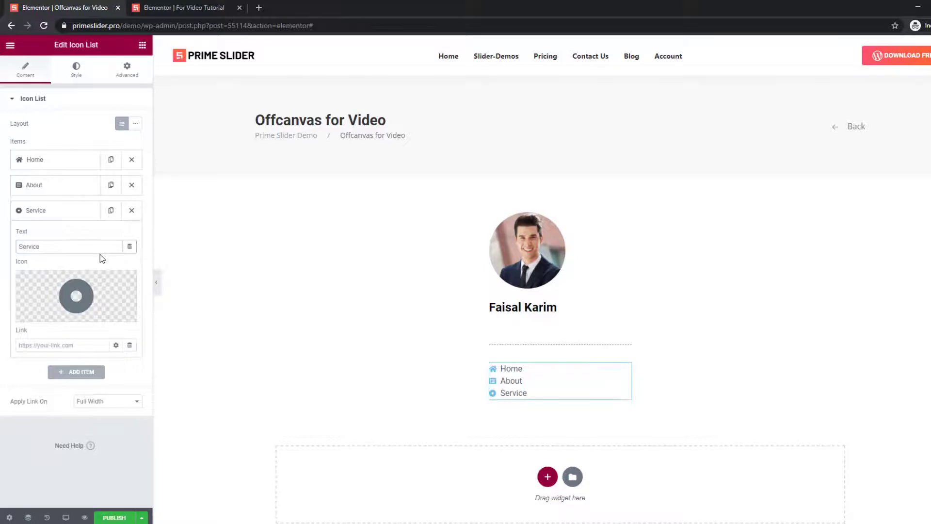
pyautogui.click(77, 296)
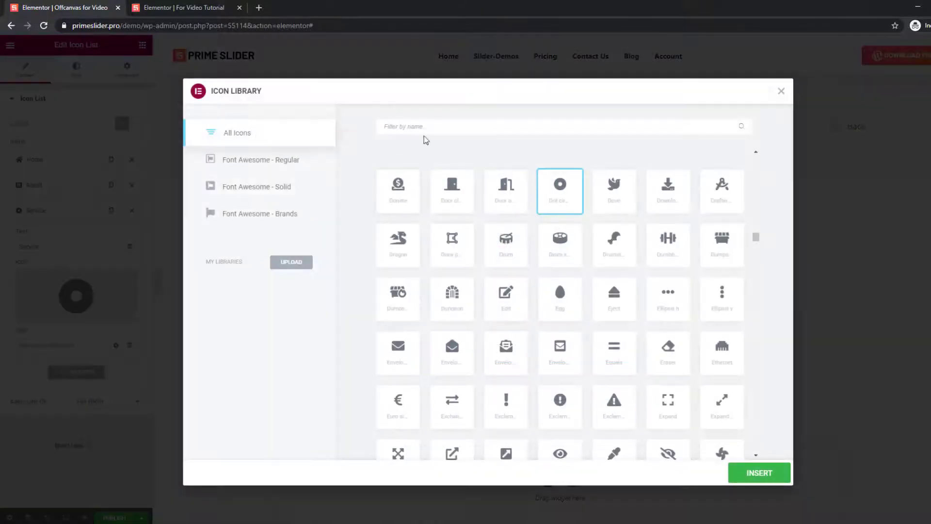
pyautogui.write('glo')
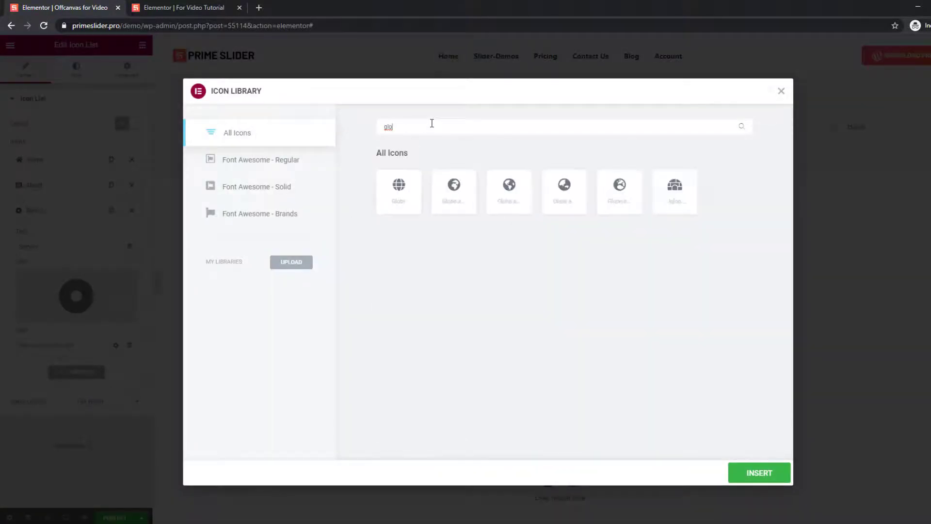
pyautogui.click(510, 192)
pyautogui.click(759, 472)
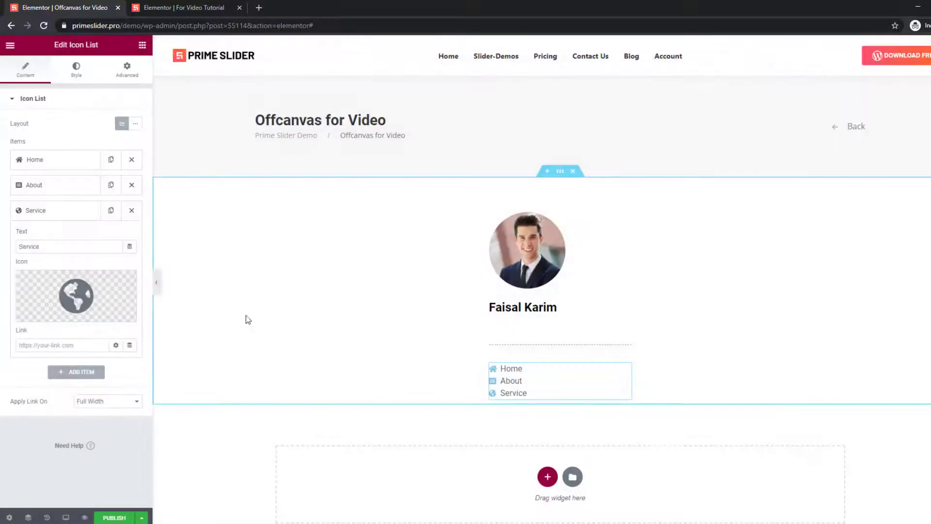
# Duplicate the Service item twice and turn the fourth item into 'Blog' with a cog icon.
pyautogui.click(111, 211)
pyautogui.click(111, 210)
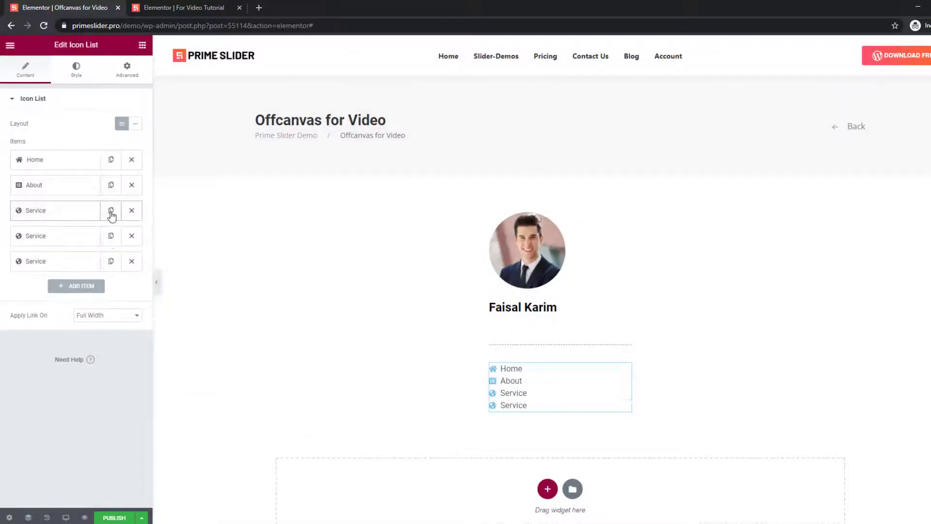
pyautogui.click(63, 236)
pyautogui.moveTo(65, 271); pyautogui.dragTo(10, 277)
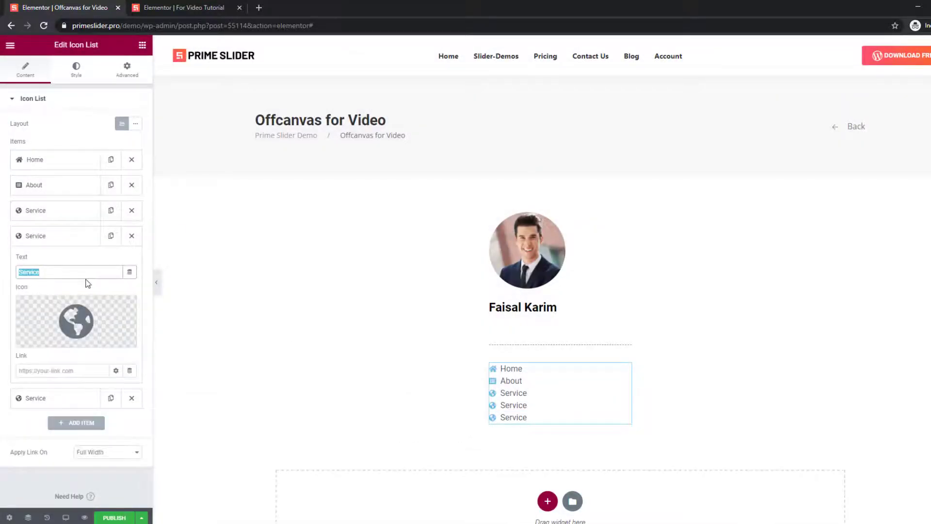
pyautogui.write('Blog')
pyautogui.click(75, 320)
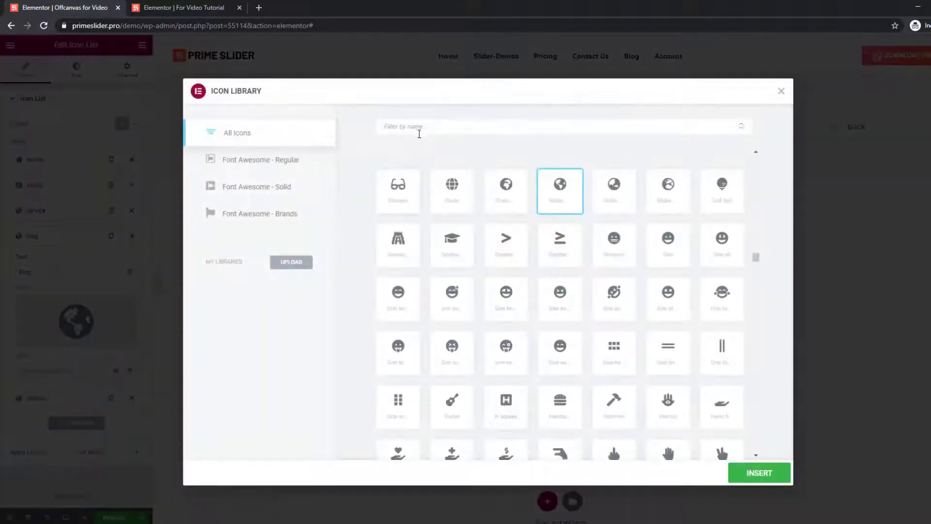
pyautogui.write('cog')
pyautogui.click(414, 215)
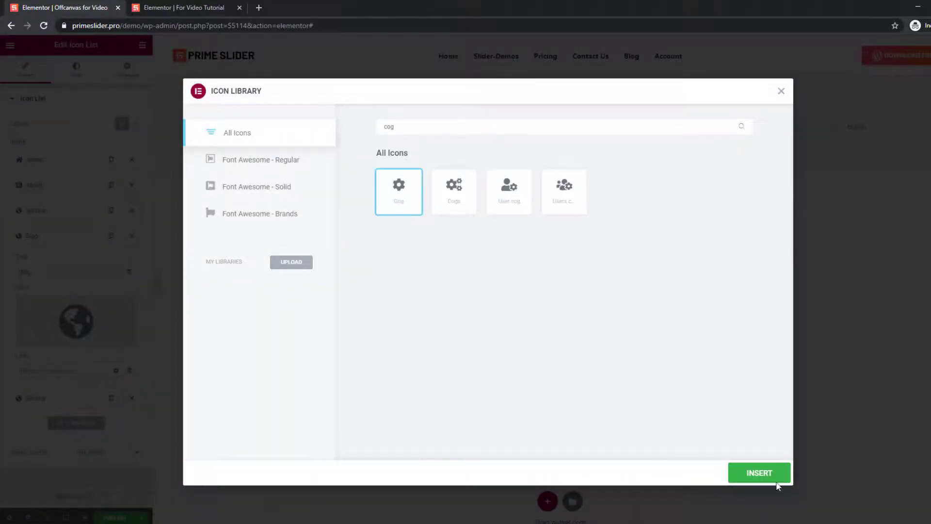
pyautogui.click(758, 472)
pyautogui.click(48, 236)
# Rename the fifth item to 'Contact' with an envelope icon.
pyautogui.click(62, 261)
pyautogui.click(55, 297)
pyautogui.doubleClick(55, 300)
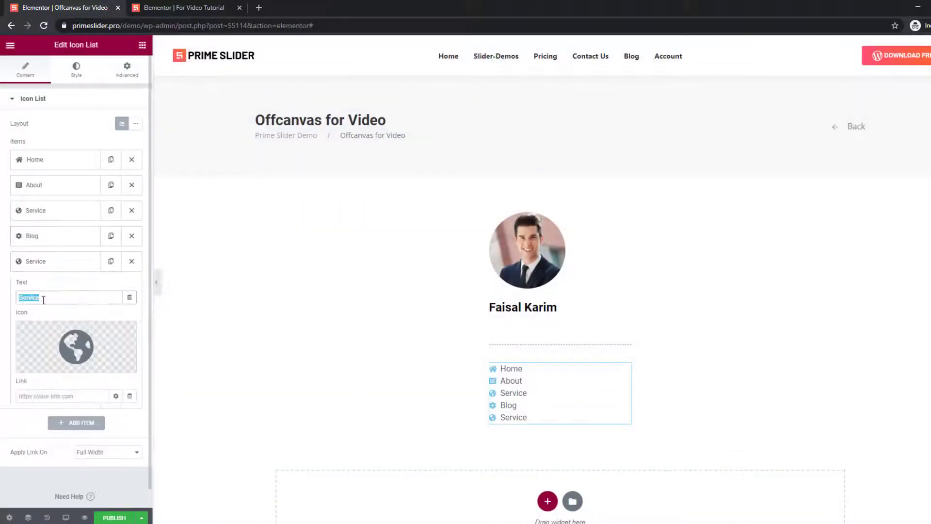
pyautogui.write('Contact')
pyautogui.click(72, 345)
pyautogui.write('env')
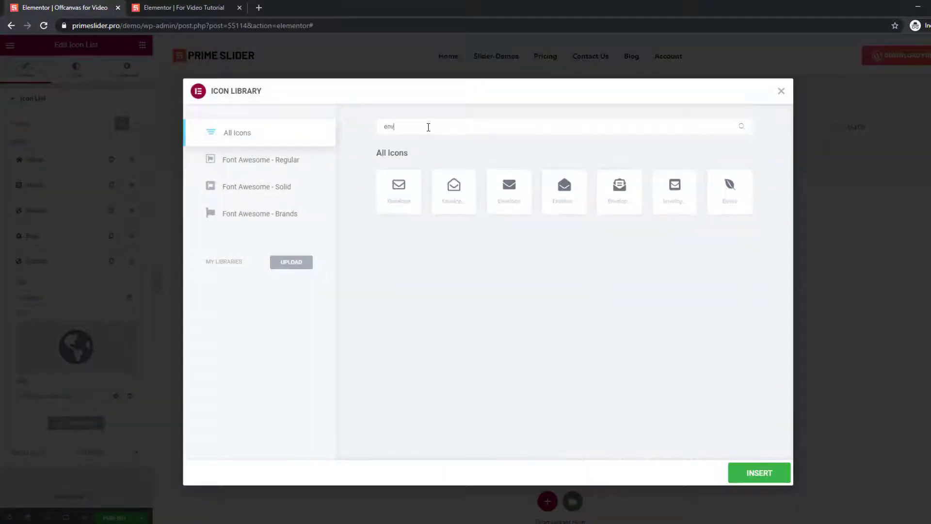
pyautogui.click(509, 190)
pyautogui.click(759, 473)
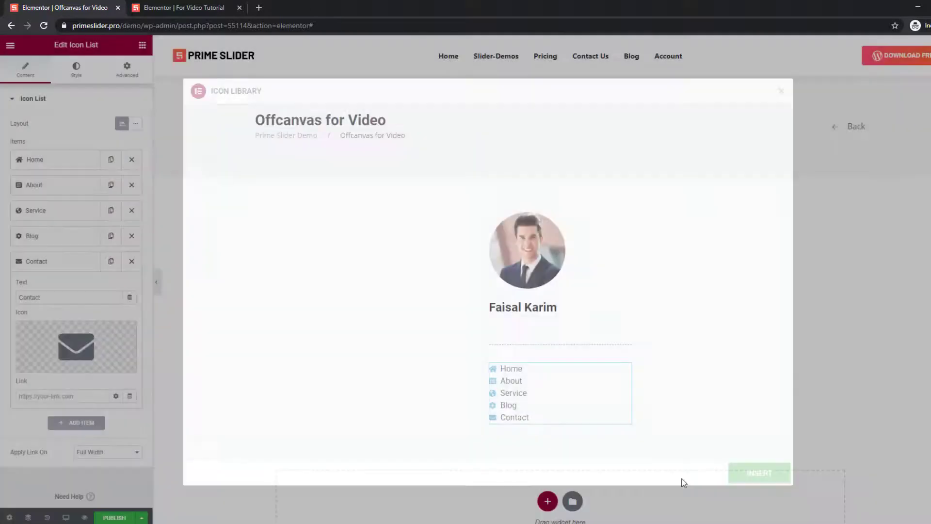
pyautogui.scroll(-3, 446, 417)
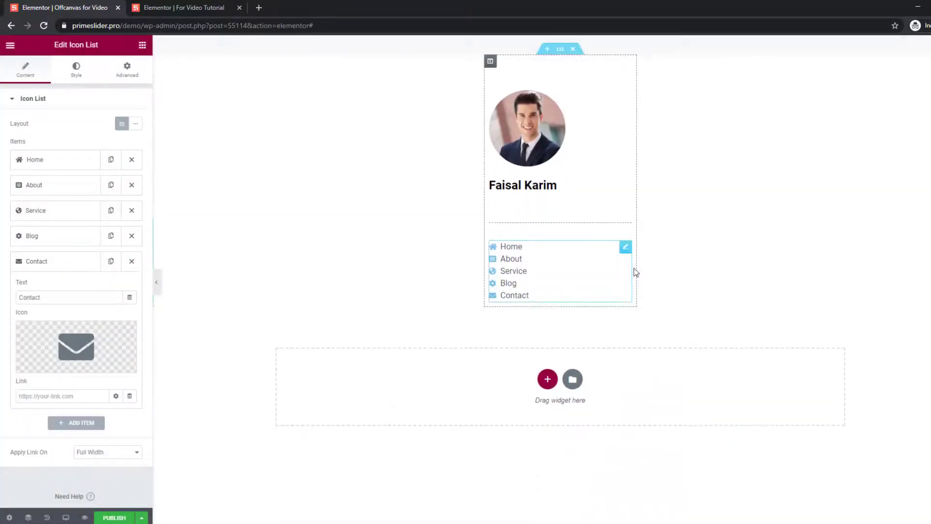
# Increase the space between menu items and make the icons slightly translucent black (#000000).
pyautogui.click(77, 270)
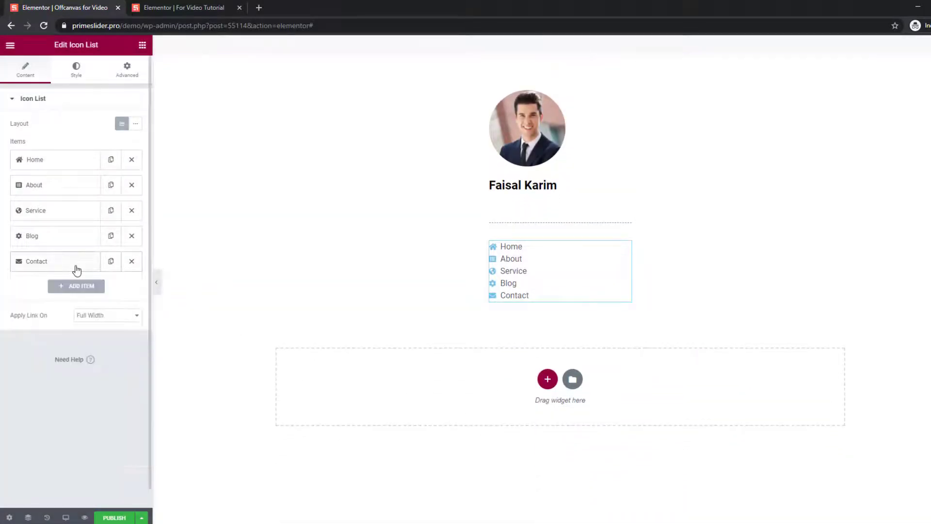
pyautogui.click(77, 70)
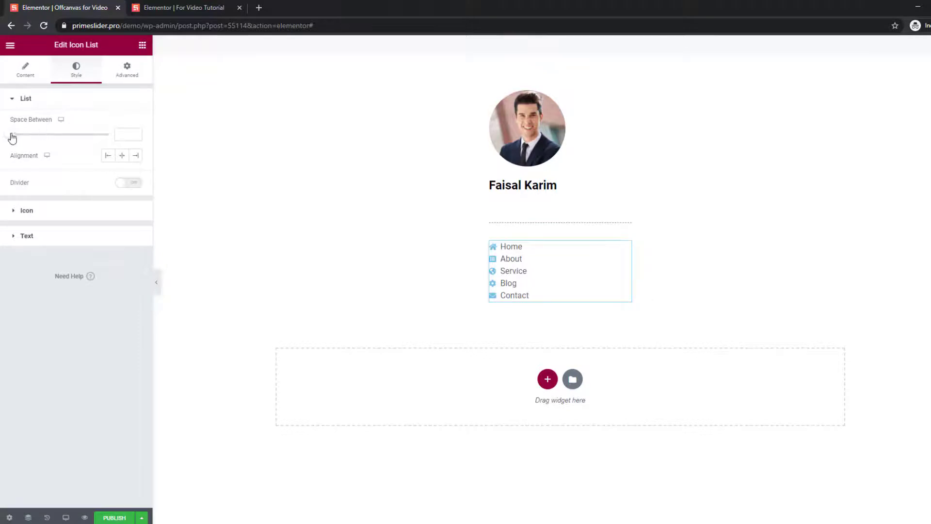
pyautogui.moveTo(13, 138); pyautogui.dragTo(34, 140)
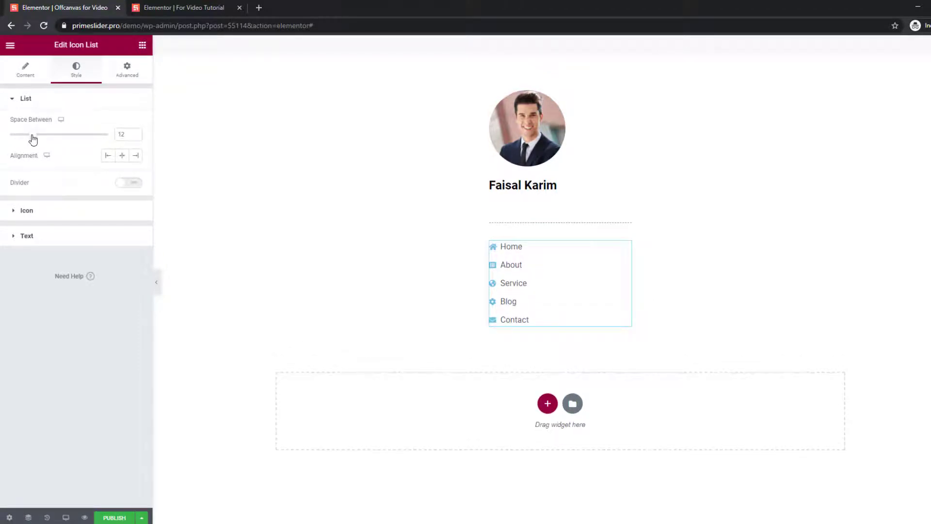
pyautogui.click(46, 212)
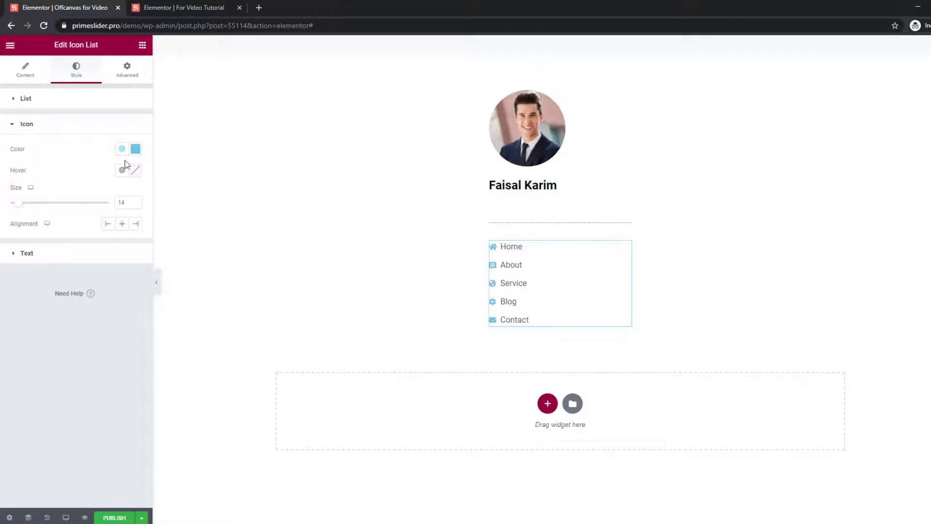
pyautogui.click(135, 148)
pyautogui.write('#000000')
pyautogui.moveTo(133, 290); pyautogui.dragTo(99, 297)
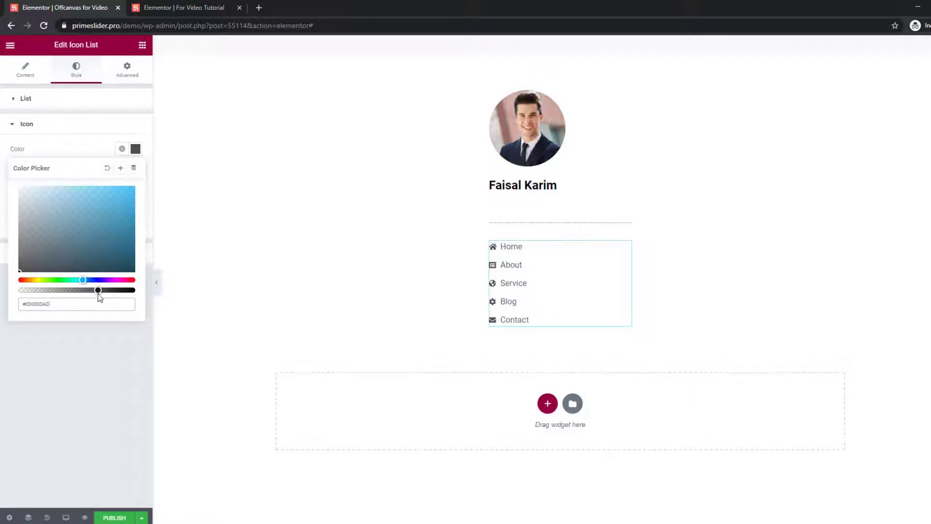
pyautogui.click(73, 153)
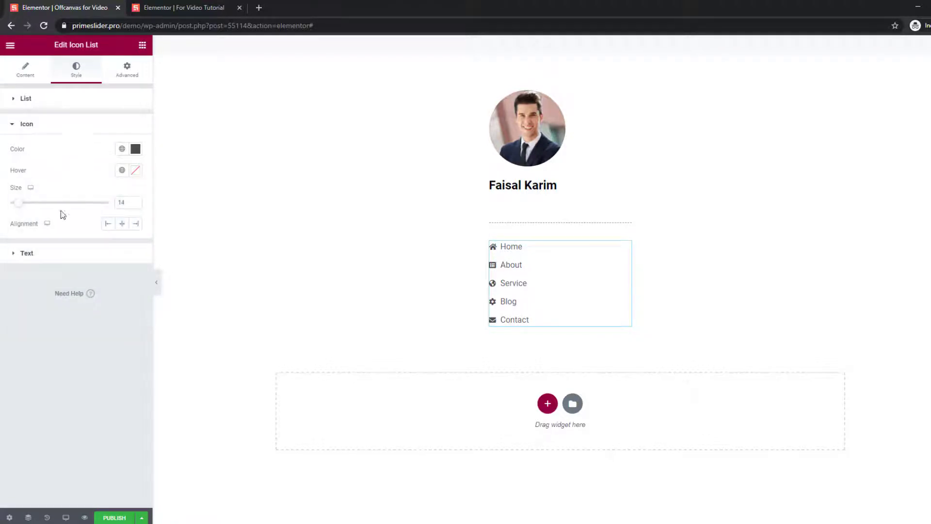
# Set the menu text colour to black and the text indent to about 14.
pyautogui.click(41, 253)
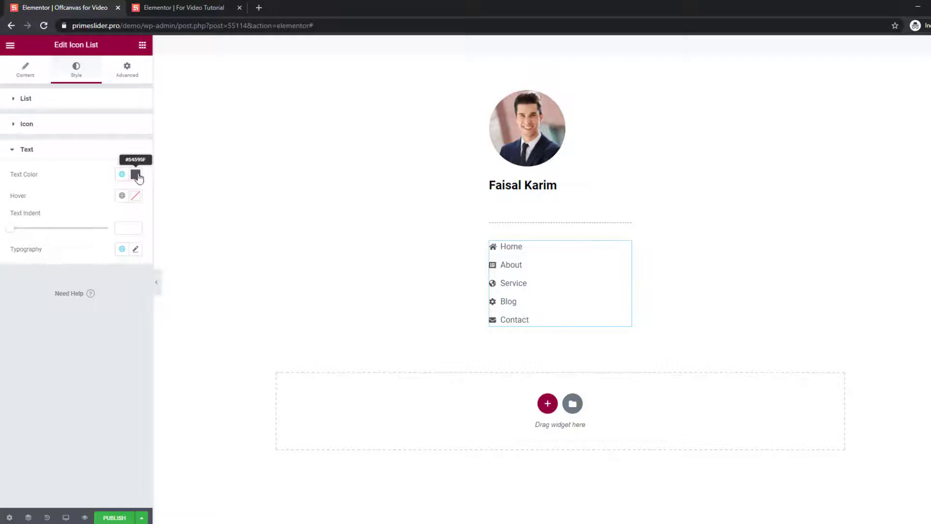
pyautogui.click(135, 174)
pyautogui.click(60, 152)
pyautogui.click(83, 153)
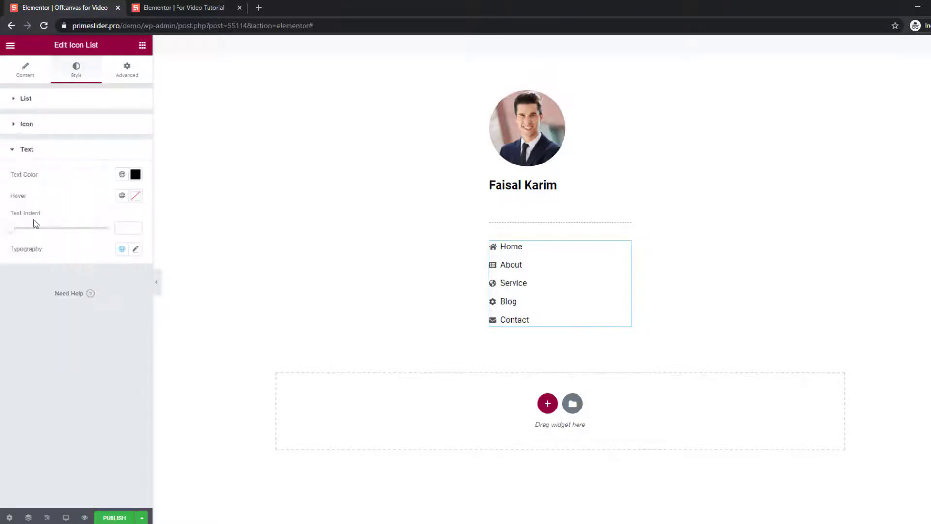
pyautogui.moveTo(12, 233); pyautogui.dragTo(40, 234)
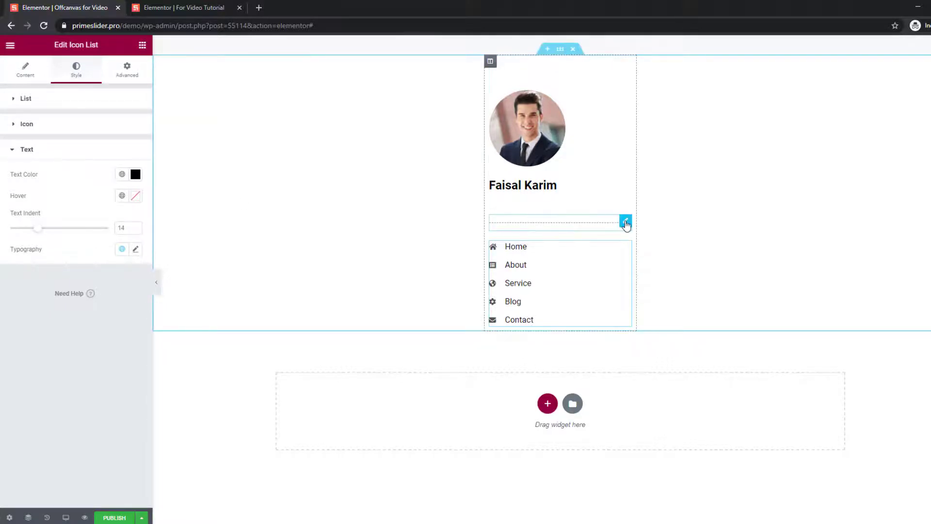
# Duplicate the dashed divider below Contact and add a 'Copyright Menu' heading beneath it.
pyautogui.rightClick(624, 221)
pyautogui.click(656, 243)
pyautogui.moveTo(630, 251); pyautogui.dragTo(592, 323)
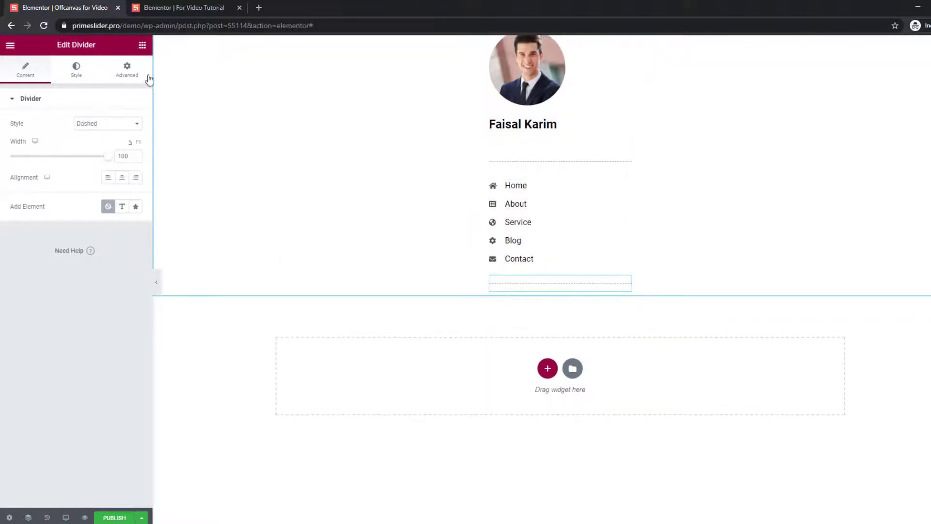
pyautogui.click(142, 45)
pyautogui.moveTo(114, 141); pyautogui.dragTo(9, 138)
pyautogui.write('Copyr')
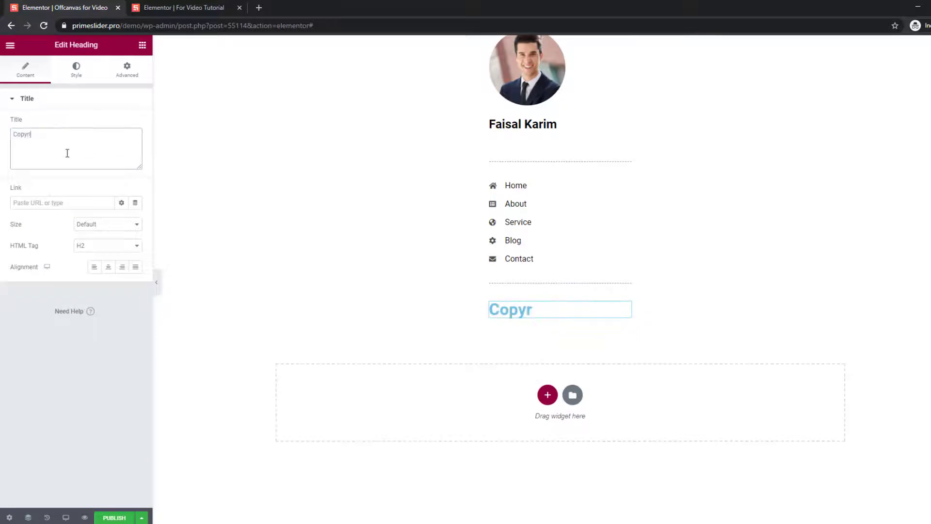
pyautogui.write('ight Menu')
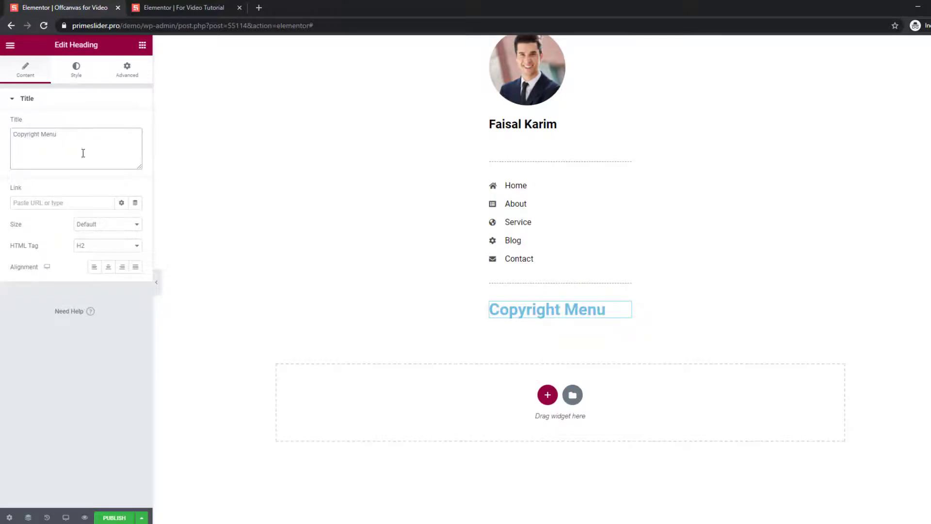
# Colour the heading translucent black (#000000C4) and set its font size to 20.
pyautogui.click(76, 69)
pyautogui.click(135, 124)
pyautogui.moveTo(29, 238); pyautogui.dragTo(4, 278)
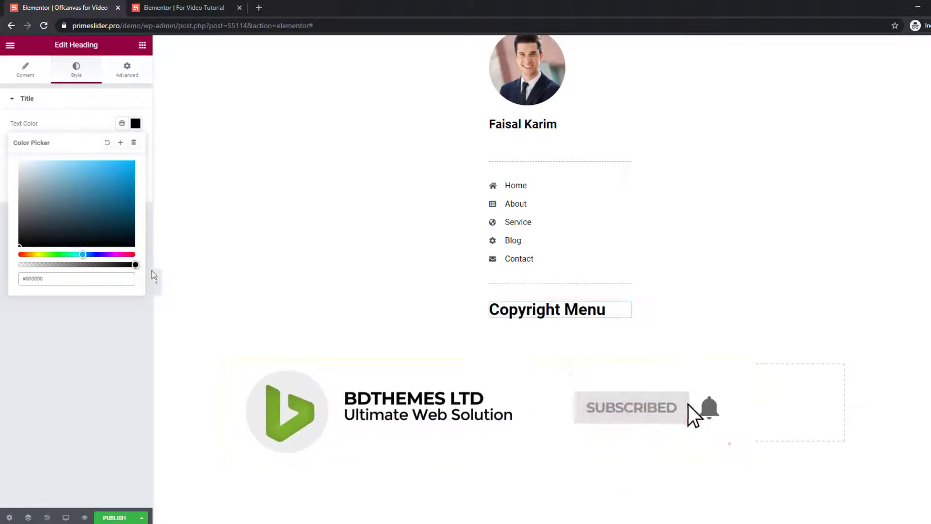
pyautogui.moveTo(135, 265); pyautogui.dragTo(108, 266)
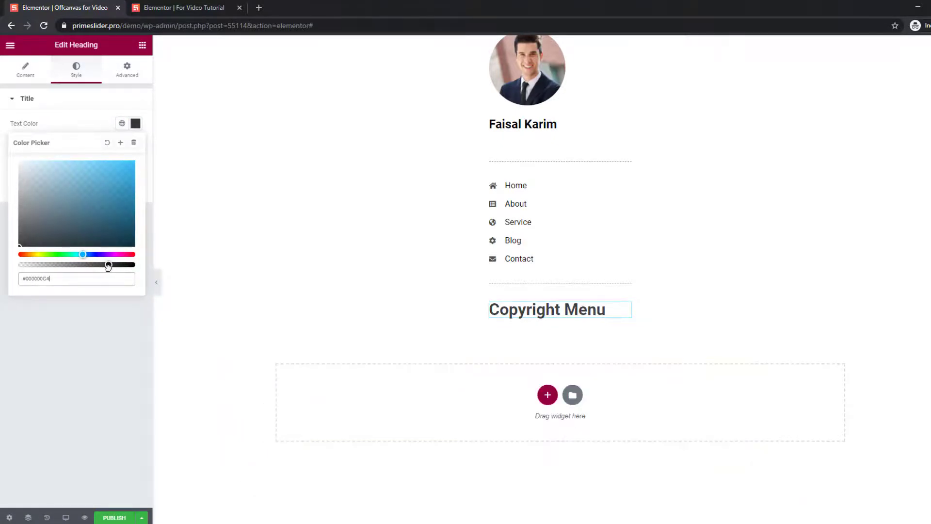
pyautogui.click(81, 126)
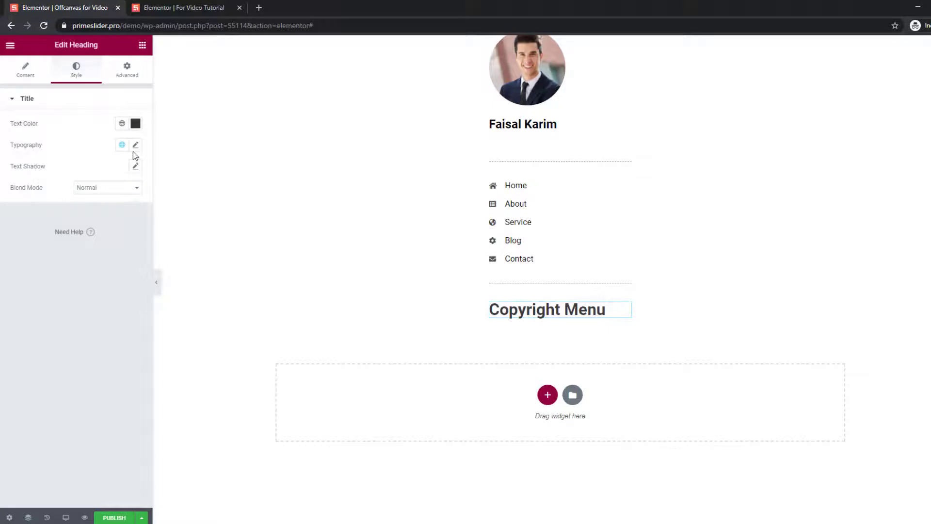
pyautogui.click(135, 145)
pyautogui.write('20')
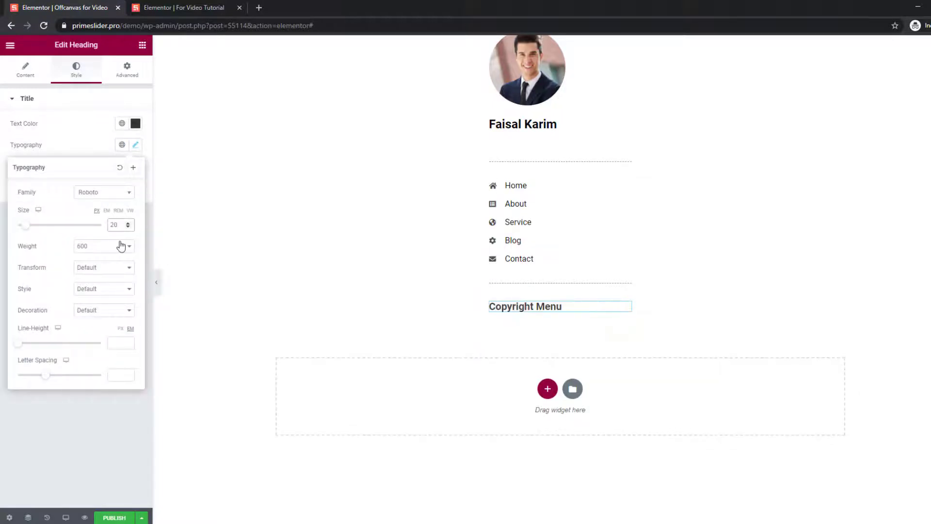
pyautogui.click(92, 145)
# Duplicate the menu icon list, move the copy below Copyright Menu, and delete its Contact and Blog items.
pyautogui.rightClick(629, 195)
pyautogui.click(650, 209)
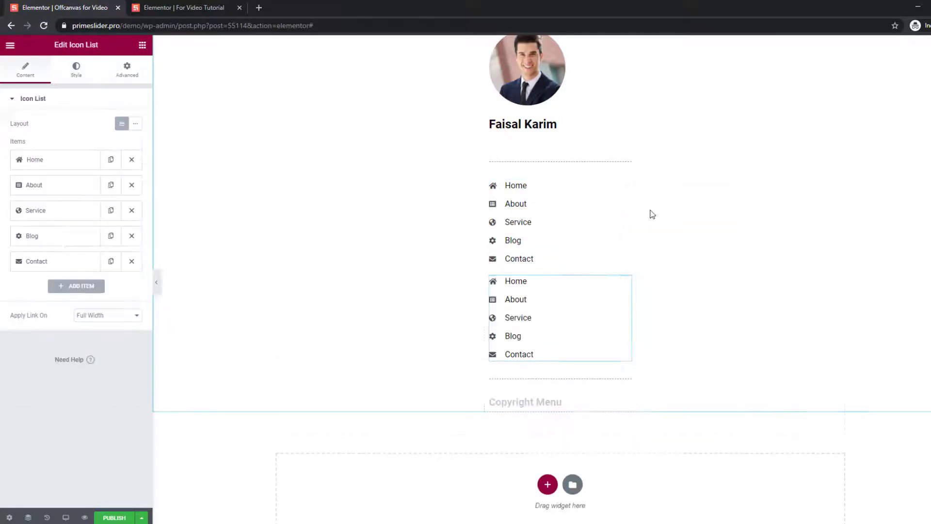
pyautogui.moveTo(626, 278); pyautogui.dragTo(528, 318)
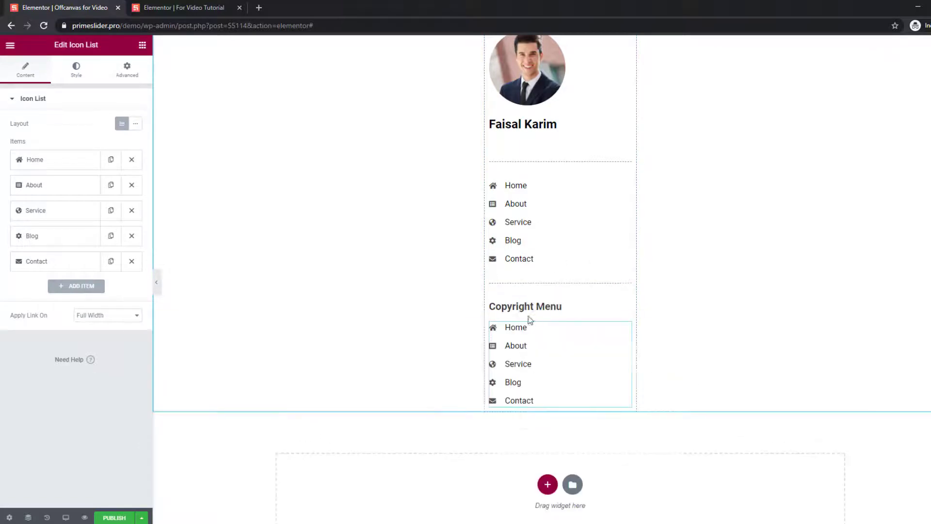
pyautogui.click(131, 261)
pyautogui.click(131, 236)
# Rename the Home item to Private Policy and give it a fingerprint icon.
pyautogui.click(51, 161)
pyautogui.moveTo(36, 195); pyautogui.dragTo(16, 197)
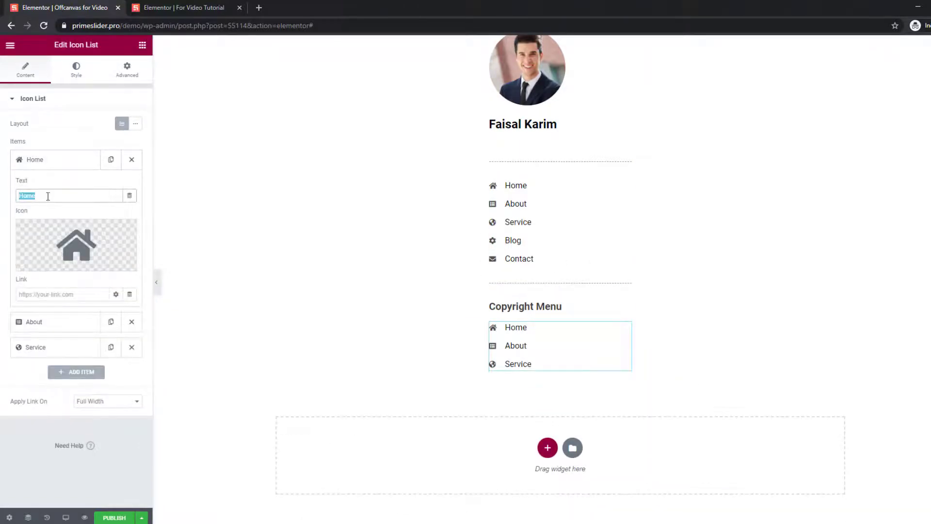
pyautogui.write('Private Policy')
pyautogui.moveTo(82, 250)
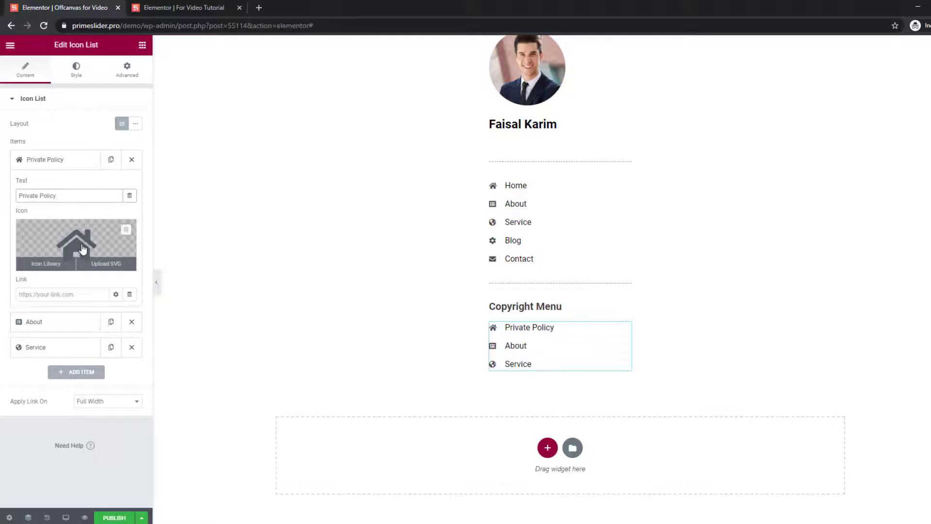
pyautogui.click(83, 248)
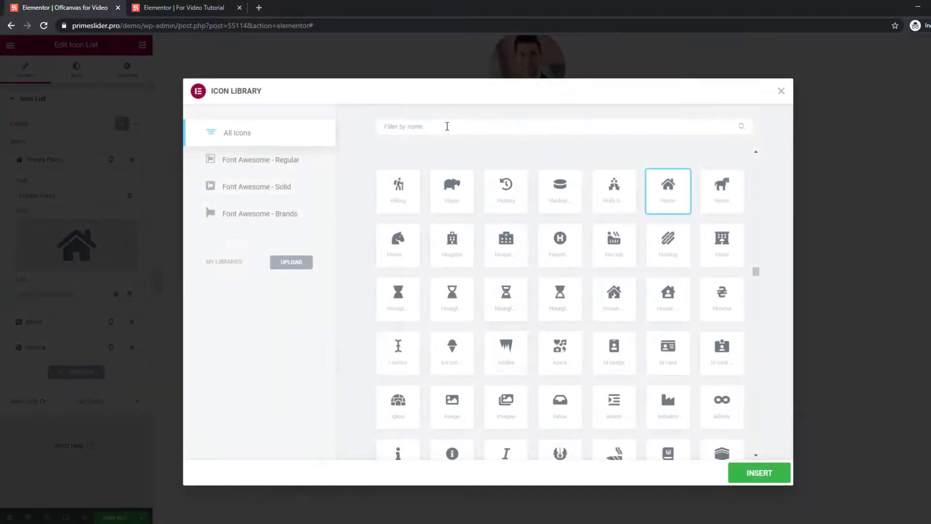
pyautogui.write('fing')
pyautogui.click(398, 186)
pyautogui.click(748, 474)
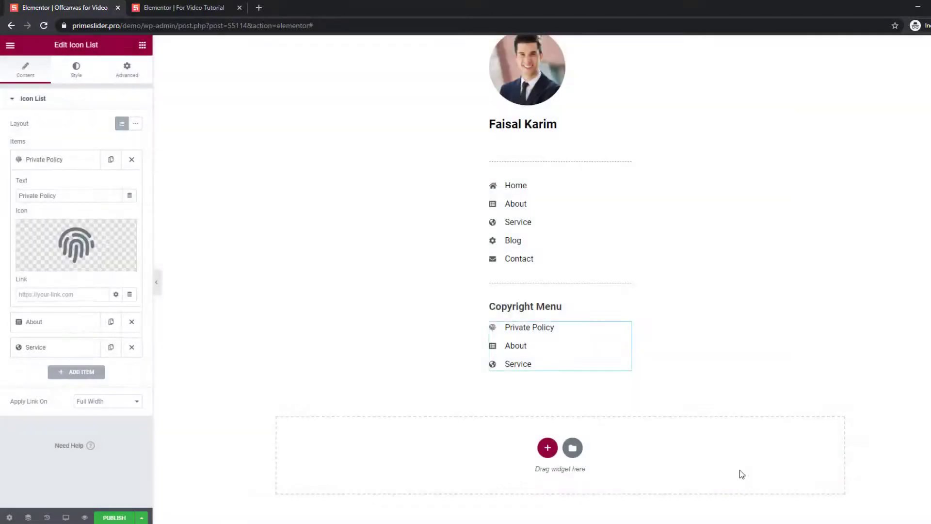
pyautogui.click(72, 169)
# Rename the About item to Teams & Condition with a new fingerprint-search icon.
pyautogui.click(59, 184)
pyautogui.moveTo(52, 221); pyautogui.dragTo(1, 224)
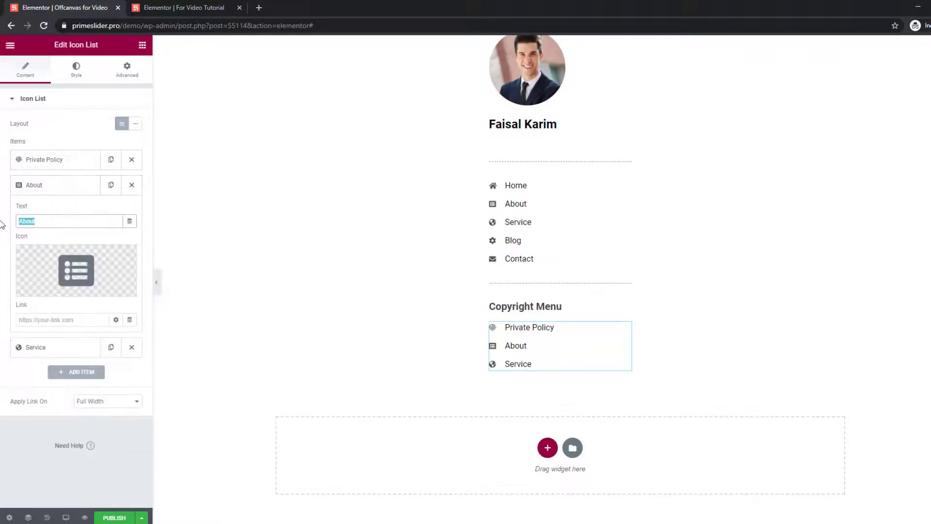
pyautogui.write('Teams & Condition')
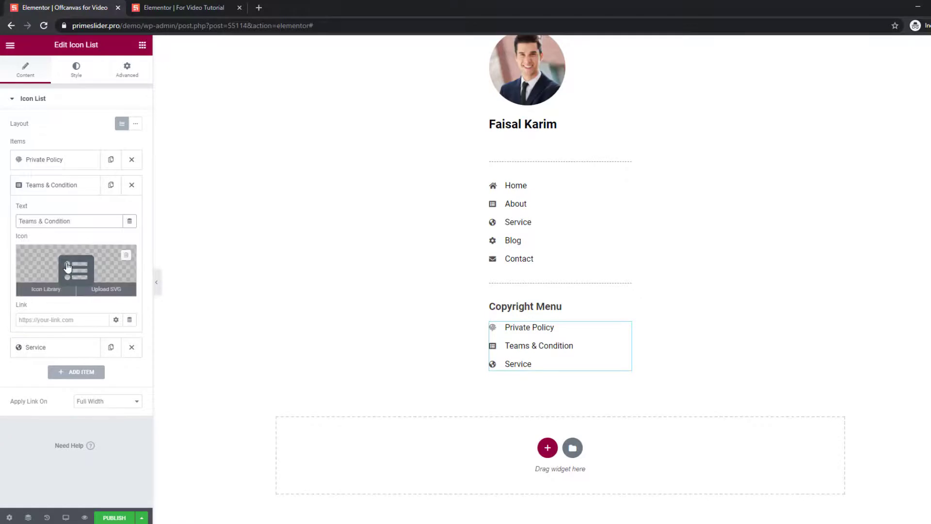
pyautogui.click(46, 287)
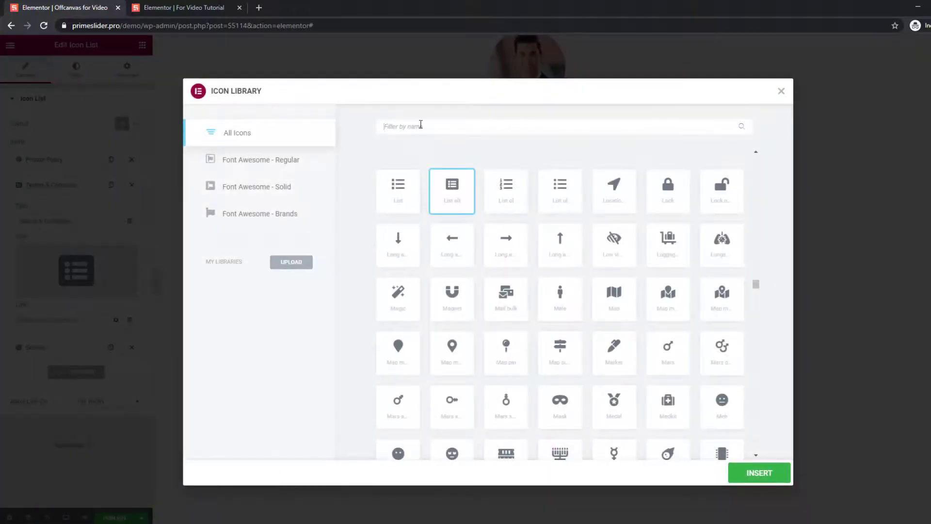
pyautogui.write('finger')
pyautogui.click(398, 191)
pyautogui.click(775, 473)
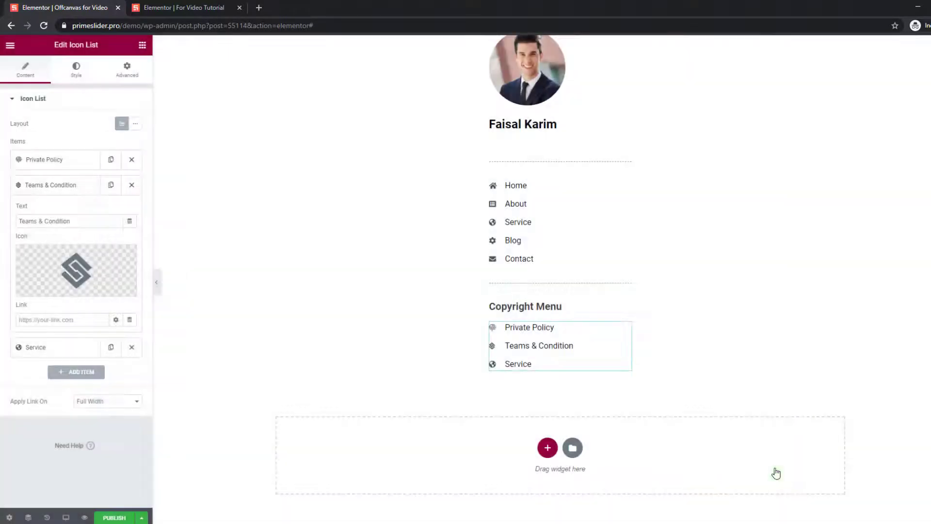
pyautogui.click(42, 189)
# Rename the Service item to Quick Links and give it a chain link icon.
pyautogui.click(42, 211)
pyautogui.moveTo(65, 246); pyautogui.dragTo(6, 248)
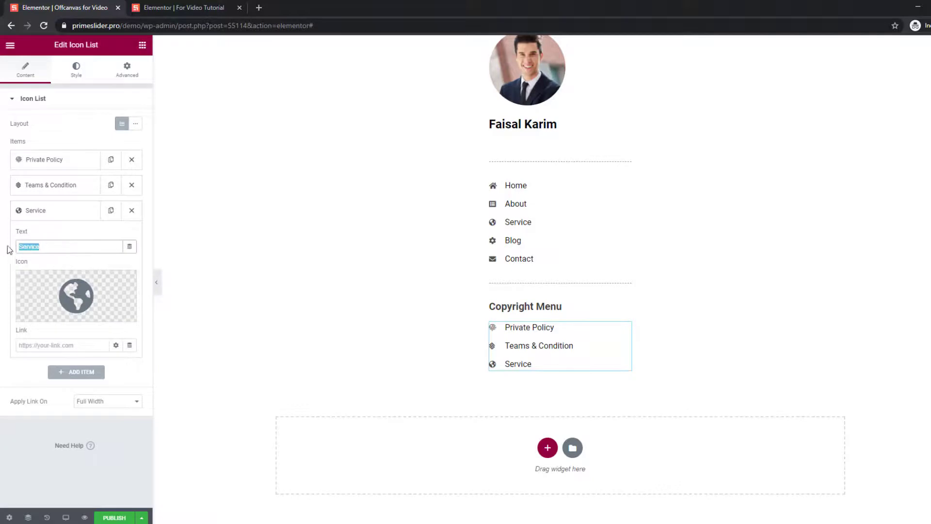
pyautogui.write('q')
pyautogui.press('BackSpace')
pyautogui.press('BackSpace')
pyautogui.press('BackSpace')
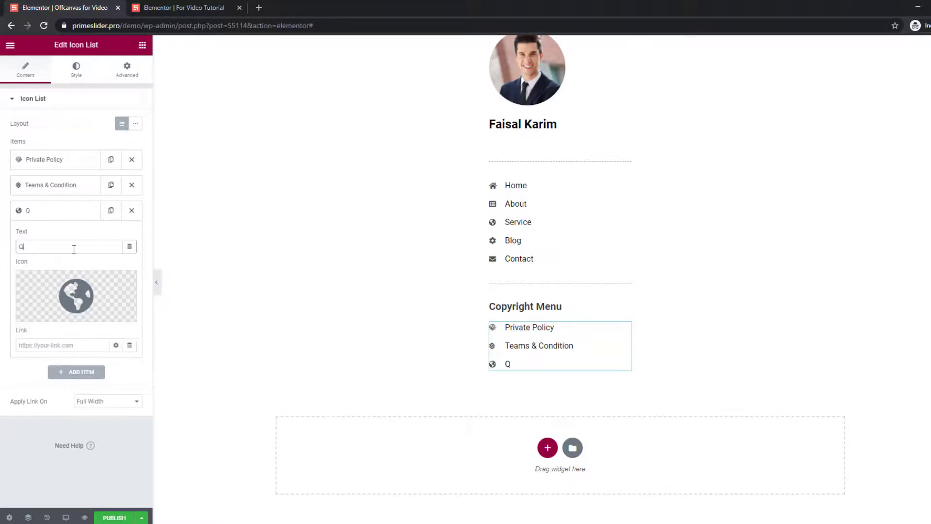
pyautogui.write('Quick Links')
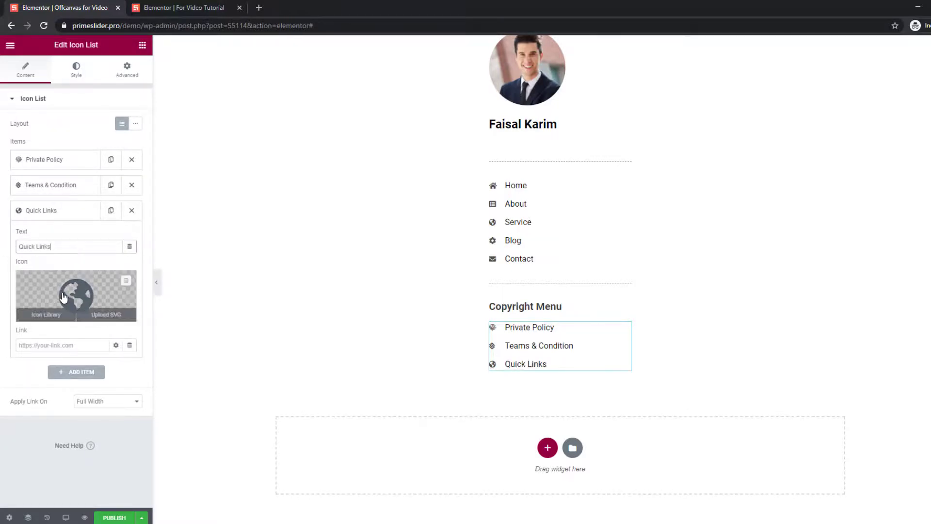
pyautogui.click(46, 313)
pyautogui.write('link')
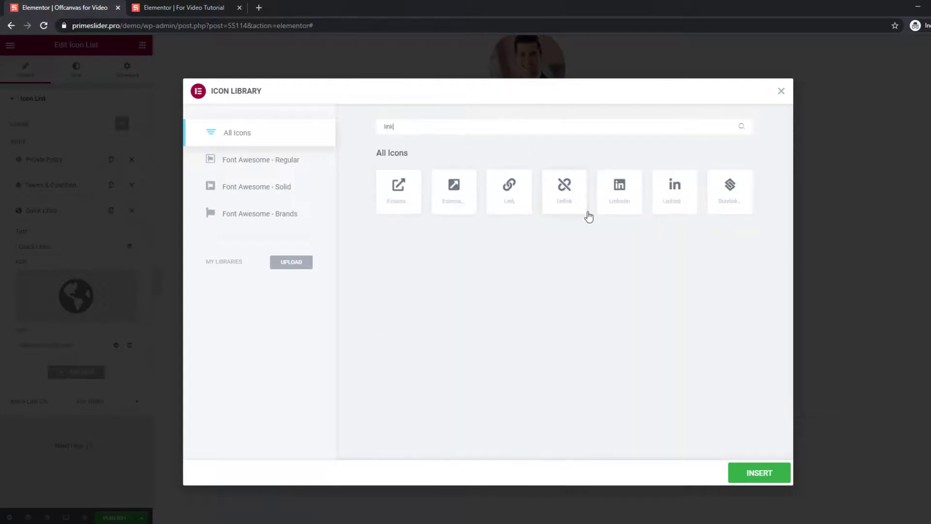
pyautogui.click(509, 189)
pyautogui.click(759, 472)
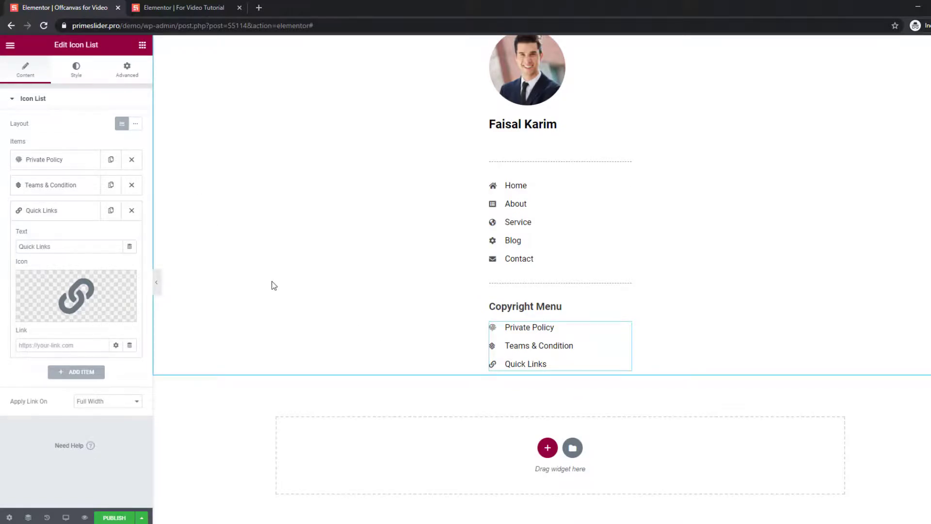
pyautogui.click(142, 44)
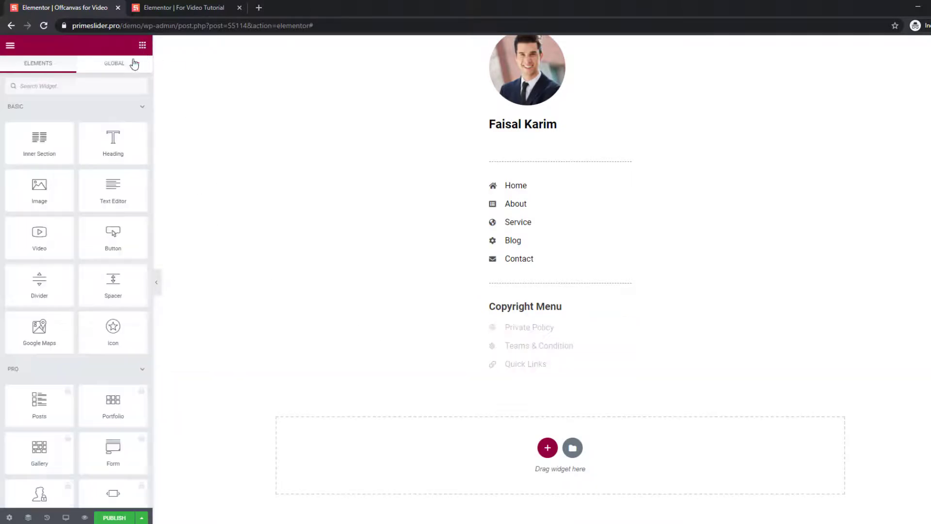
# Place a Social Icons widget below Quick Links and add a LinkedIn item.
pyautogui.write('social')
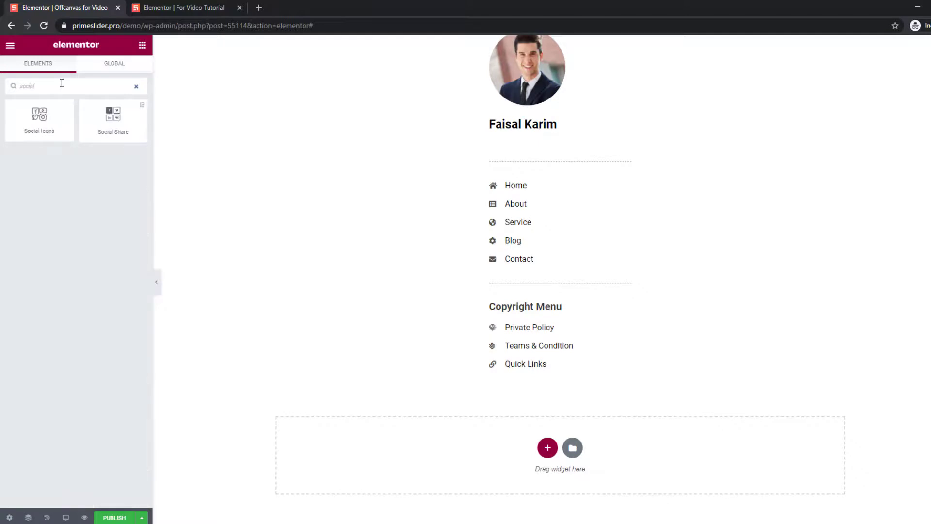
pyautogui.moveTo(39, 116); pyautogui.dragTo(536, 416)
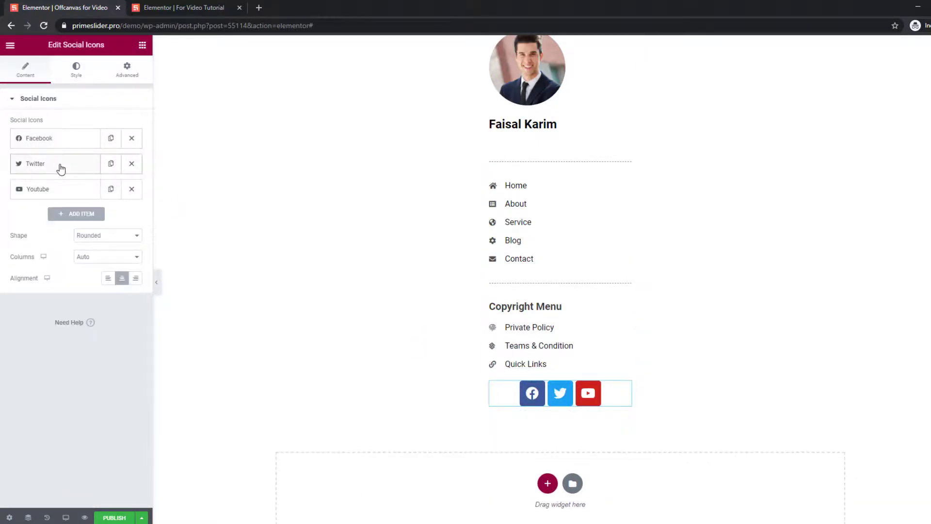
pyautogui.click(76, 213)
pyautogui.click(46, 286)
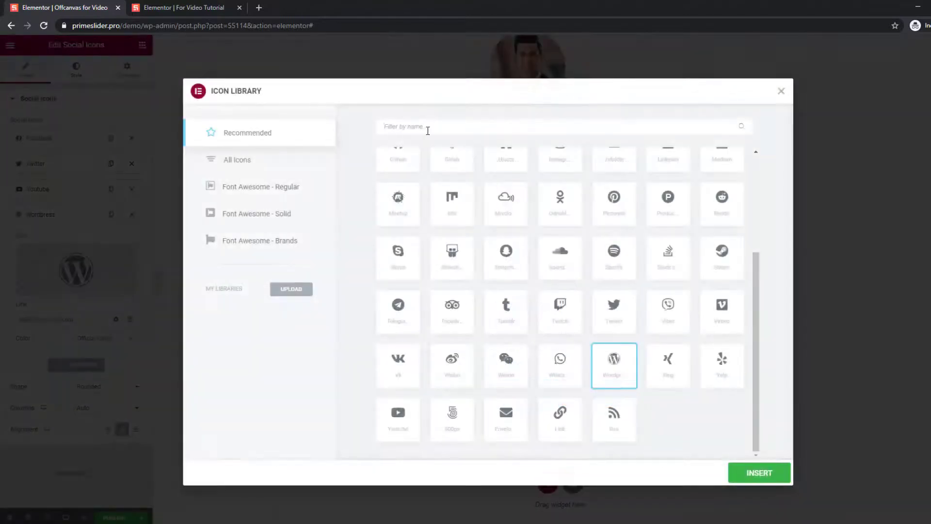
pyautogui.click(427, 130)
pyautogui.write('link')
pyautogui.click(406, 188)
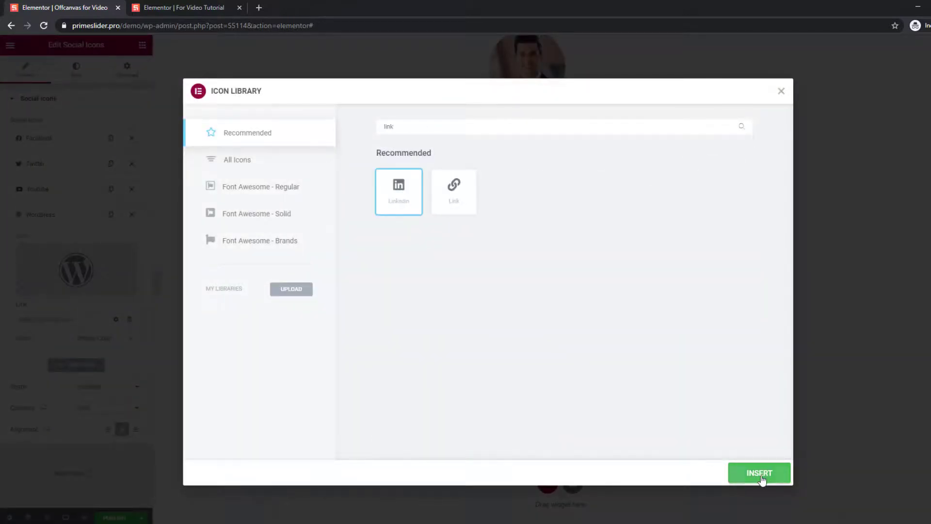
pyautogui.click(759, 472)
# Add a Pinterest item to the social icons row.
pyautogui.click(76, 241)
pyautogui.click(76, 294)
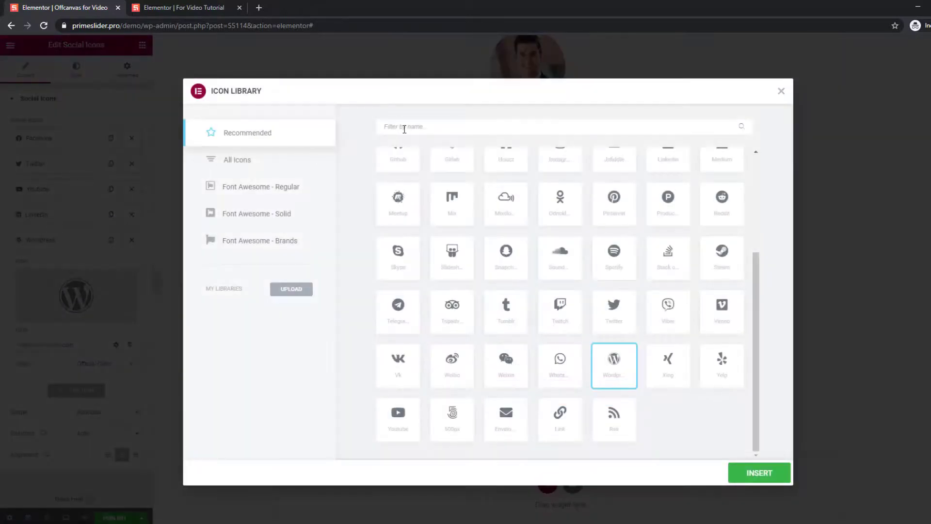
pyautogui.click(403, 129)
pyautogui.write('pin')
pyautogui.click(408, 195)
pyautogui.click(760, 472)
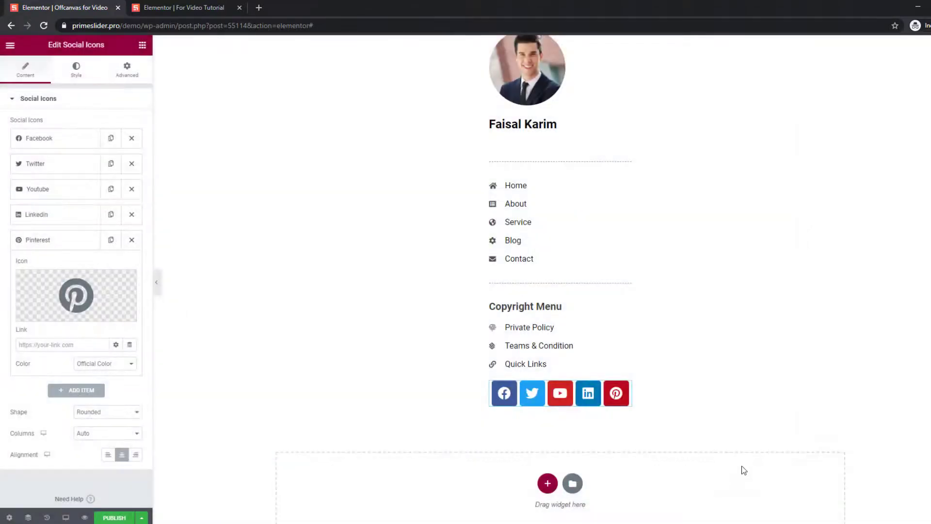
pyautogui.click(67, 248)
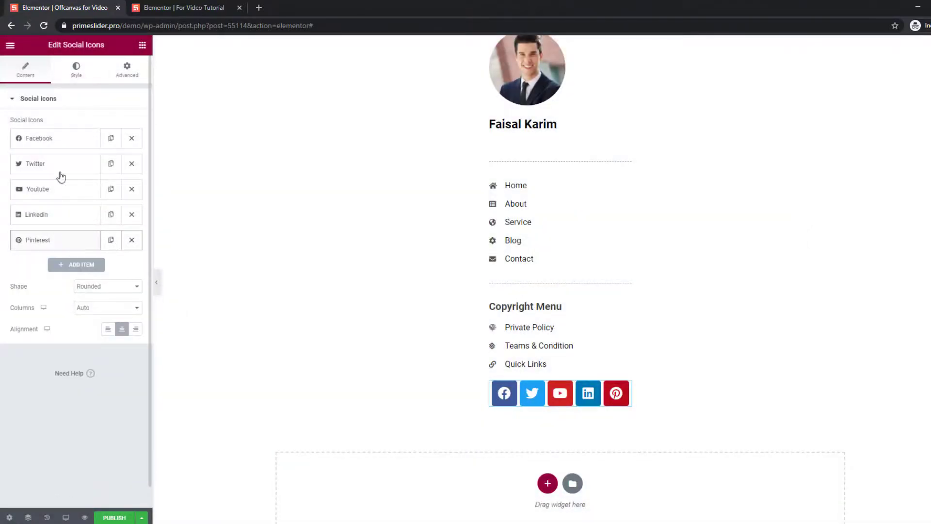
pyautogui.click(76, 70)
# Set social icon colours to Custom: transparent primary and semi-transparent grey #0000007A secondary.
pyautogui.click(107, 123)
pyautogui.click(97, 141)
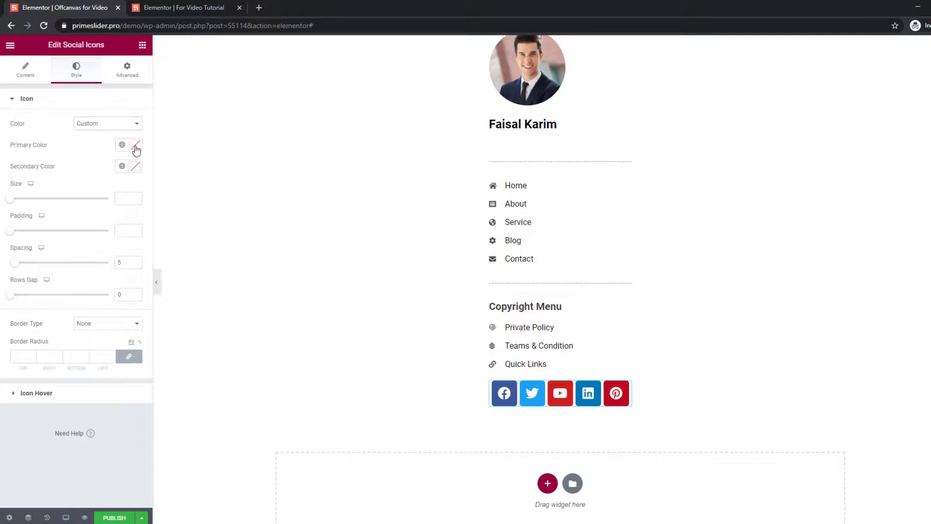
pyautogui.click(137, 145)
pyautogui.moveTo(135, 285); pyautogui.dragTo(2, 291)
pyautogui.click(104, 147)
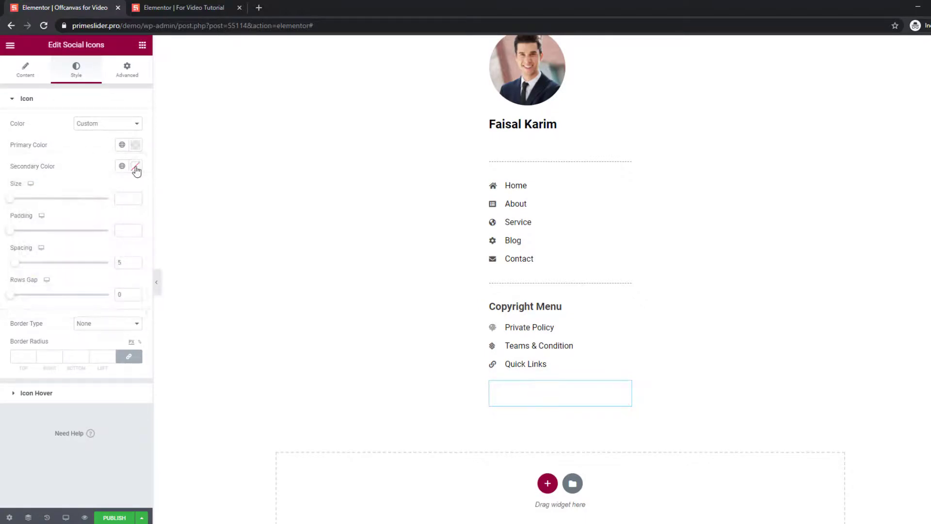
pyautogui.click(136, 167)
pyautogui.moveTo(73, 242); pyautogui.dragTo(1, 310)
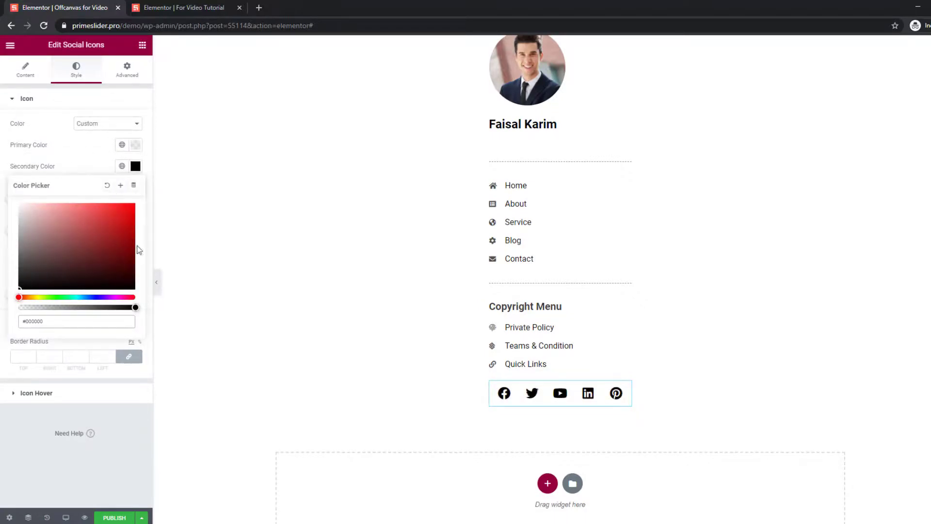
pyautogui.moveTo(135, 307); pyautogui.dragTo(87, 309)
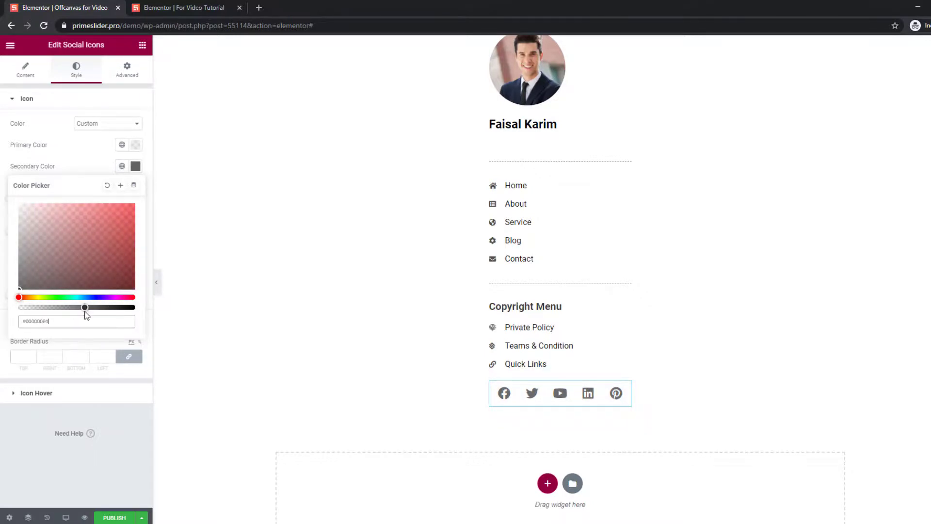
pyautogui.click(83, 167)
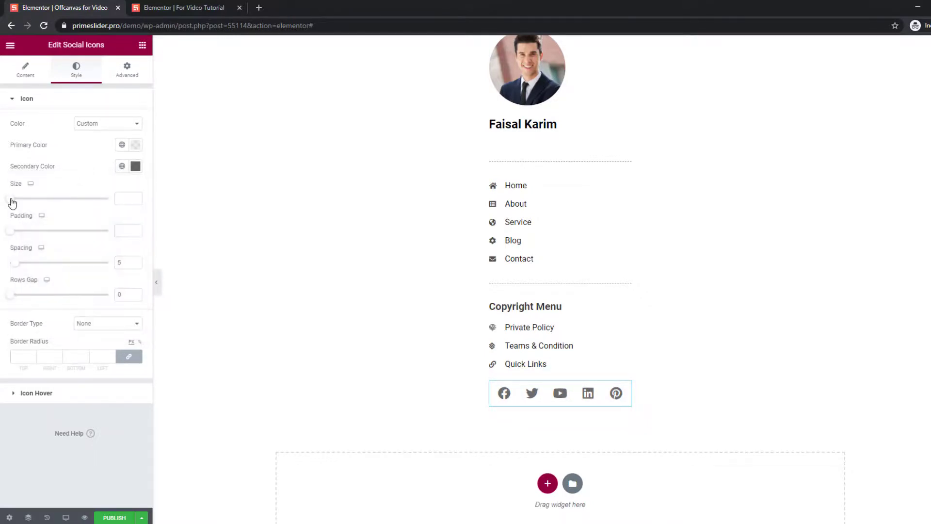
# Set the social icon size to 20, align them left, and publish the offcanvas section.
pyautogui.click(12, 199)
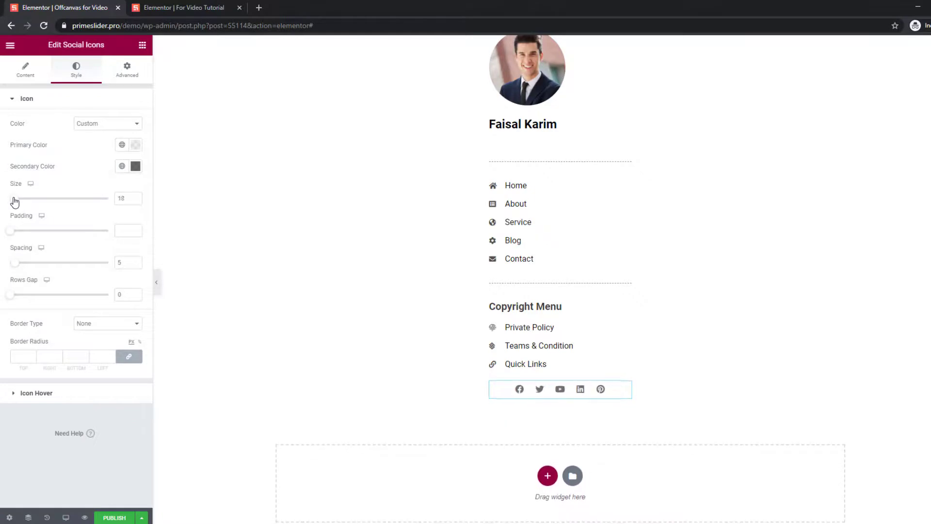
pyautogui.moveTo(14, 198); pyautogui.dragTo(15, 199)
pyautogui.click(25, 73)
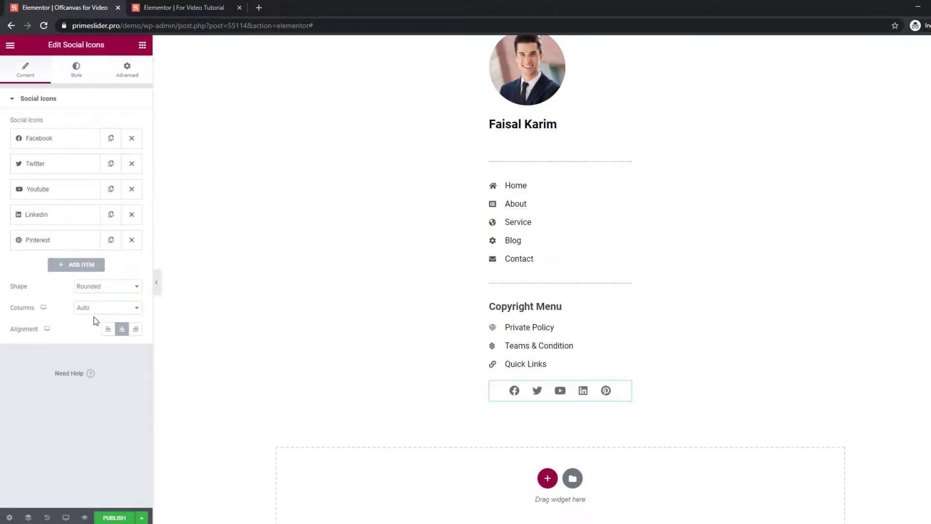
pyautogui.click(108, 329)
pyautogui.scroll(2, 703, 284)
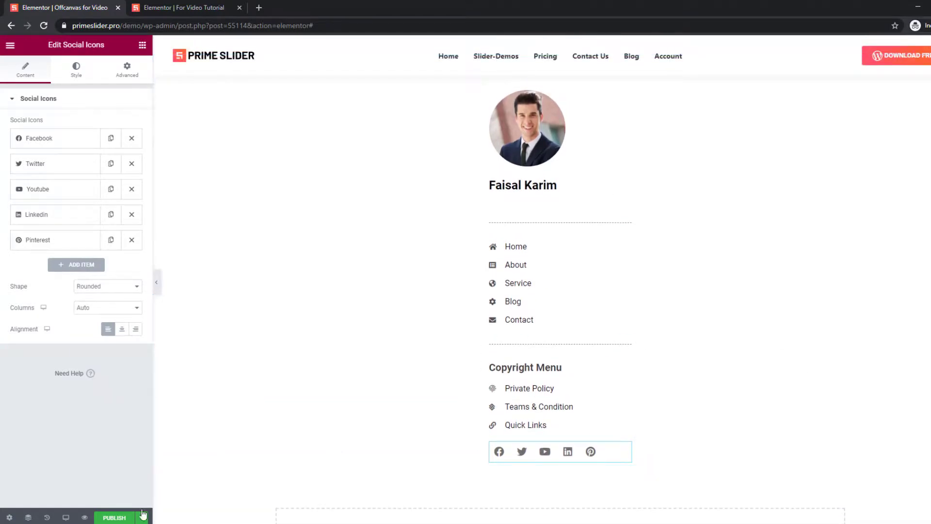
pyautogui.click(115, 517)
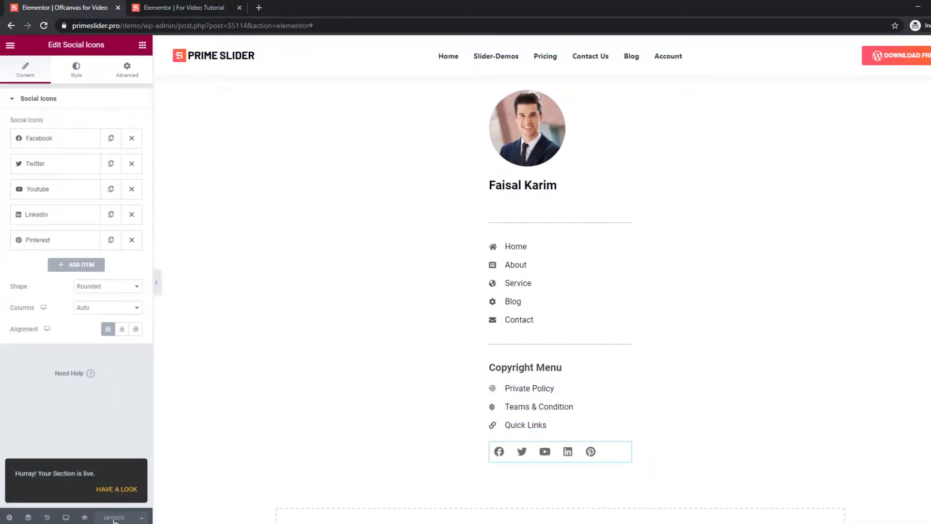
# Reload the slider page and open the slider's Header > Offcanvas settings.
pyautogui.click(189, 9)
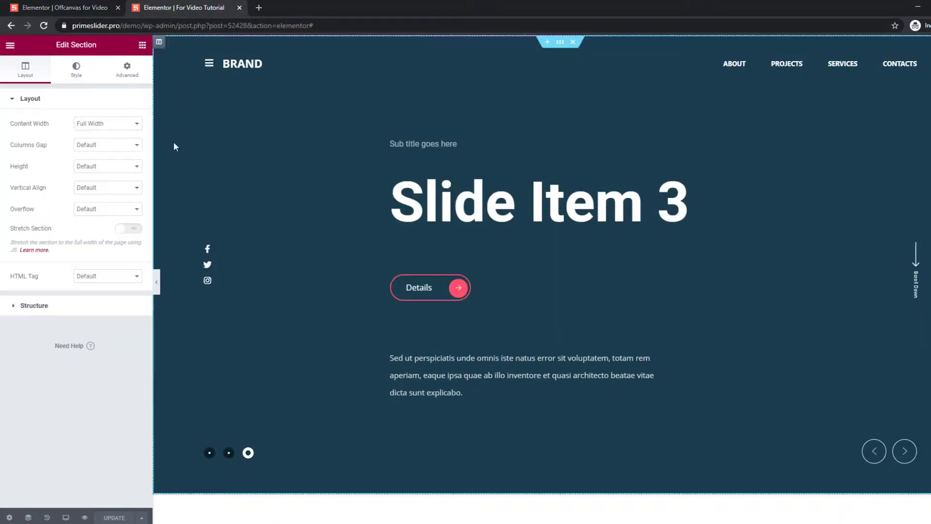
pyautogui.rightClick(646, 336)
pyautogui.click(677, 368)
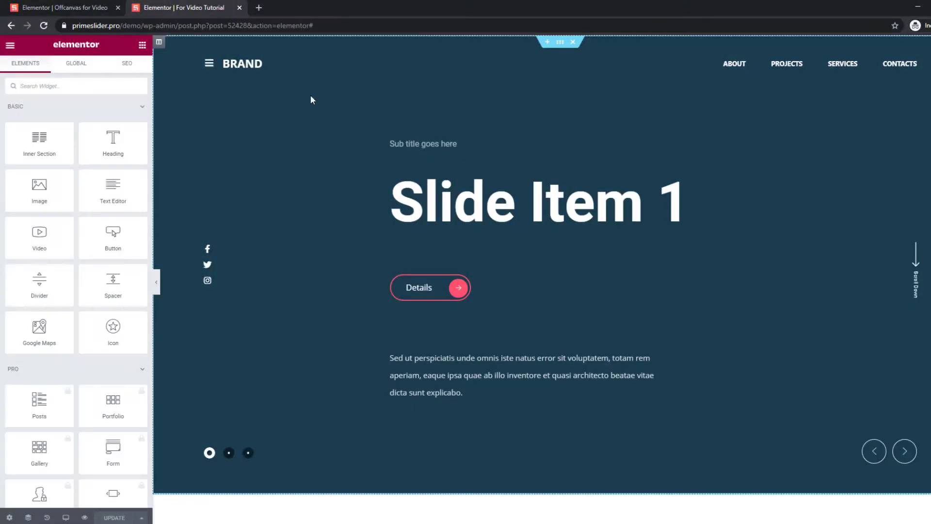
pyautogui.click(433, 93)
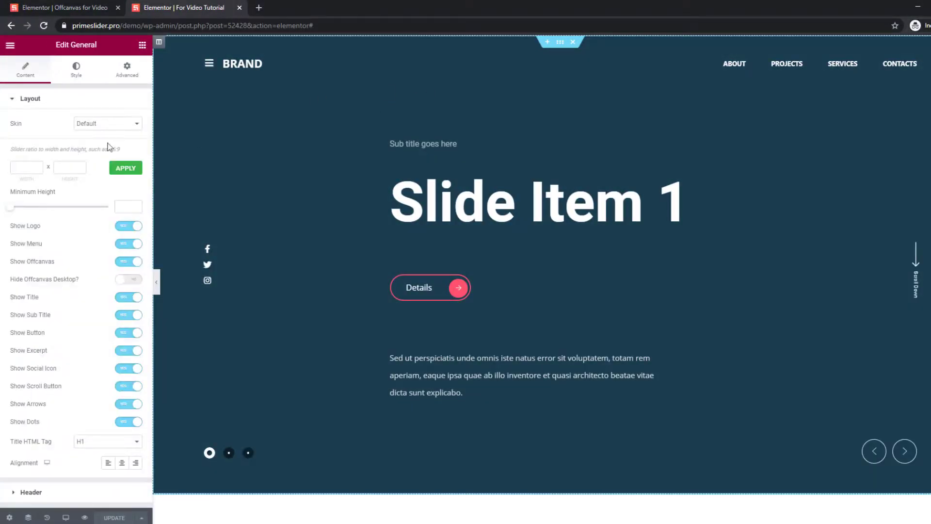
pyautogui.scroll(-2, 58, 383)
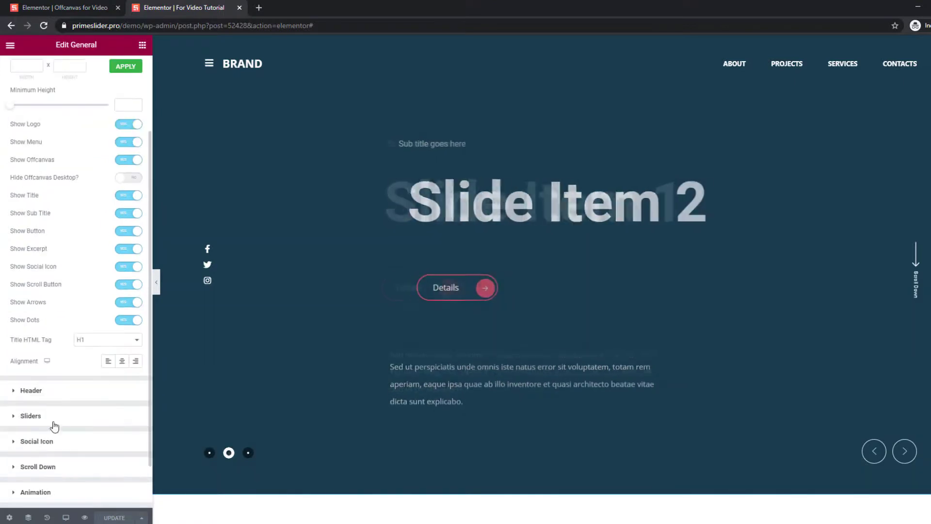
pyautogui.click(53, 395)
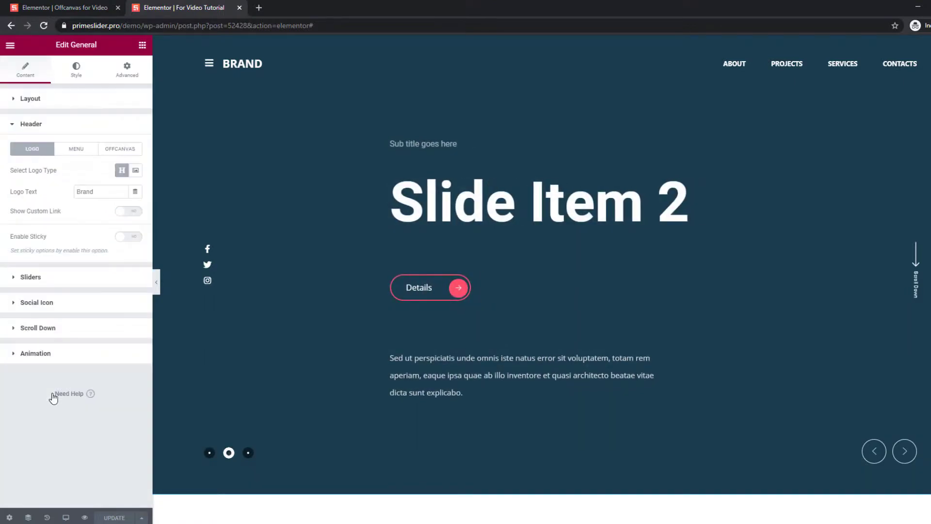
pyautogui.click(120, 149)
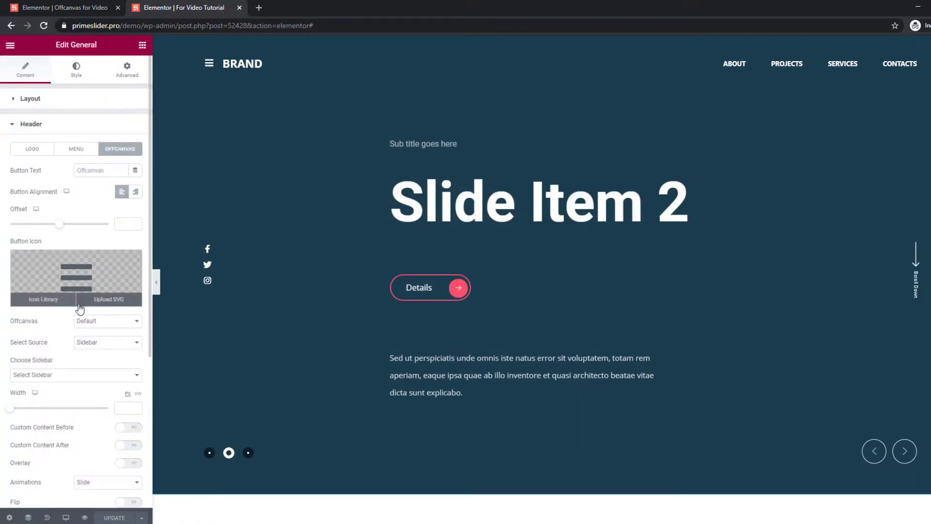
# Set the offcanvas source to Elementor Template 'Offcanvas for Video (section)' and preview the panel.
pyautogui.click(103, 343)
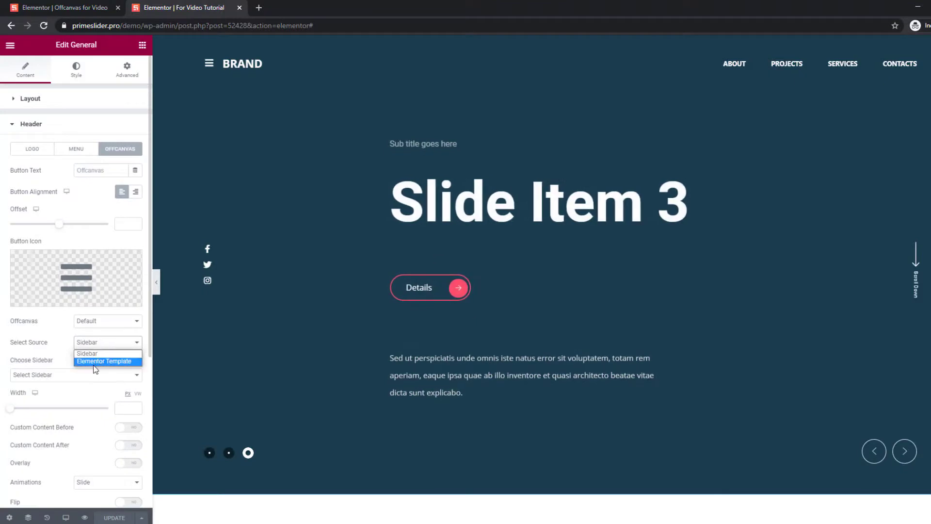
pyautogui.click(111, 362)
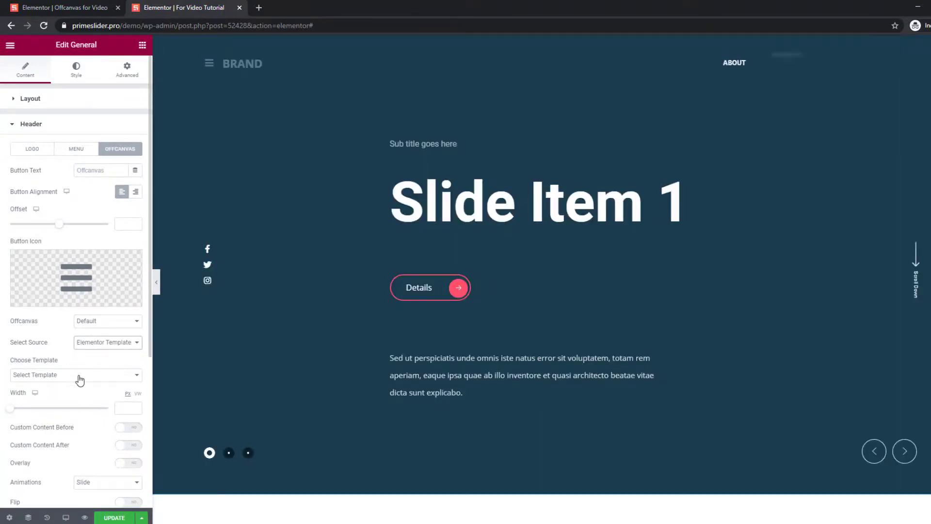
pyautogui.click(80, 378)
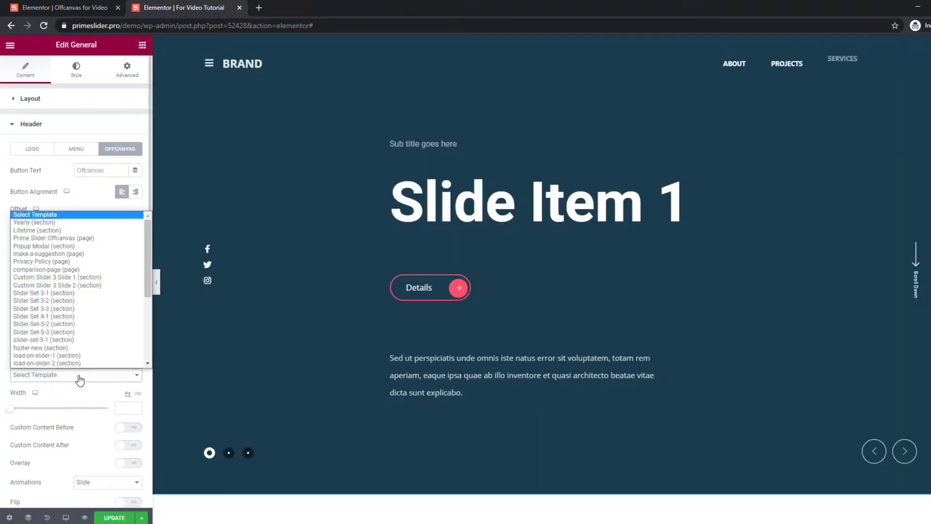
pyautogui.scroll(-5, 80, 340)
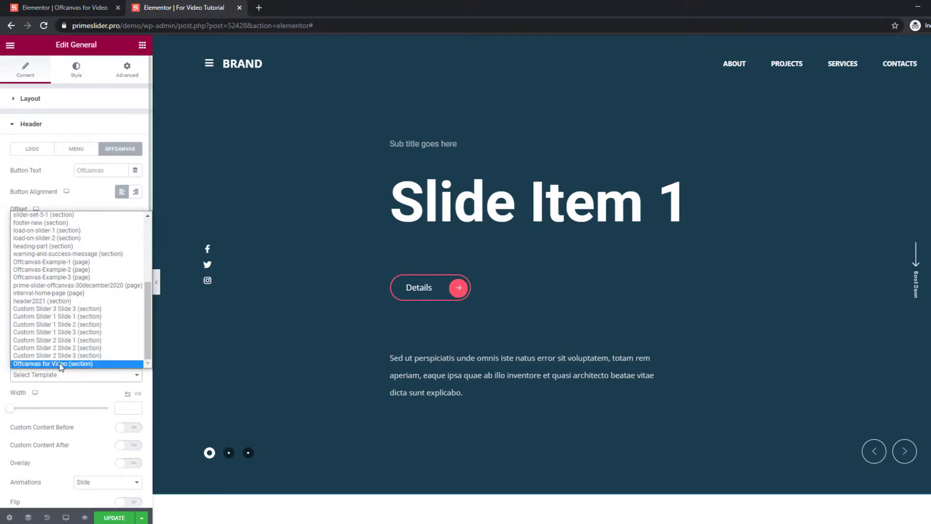
pyautogui.click(60, 363)
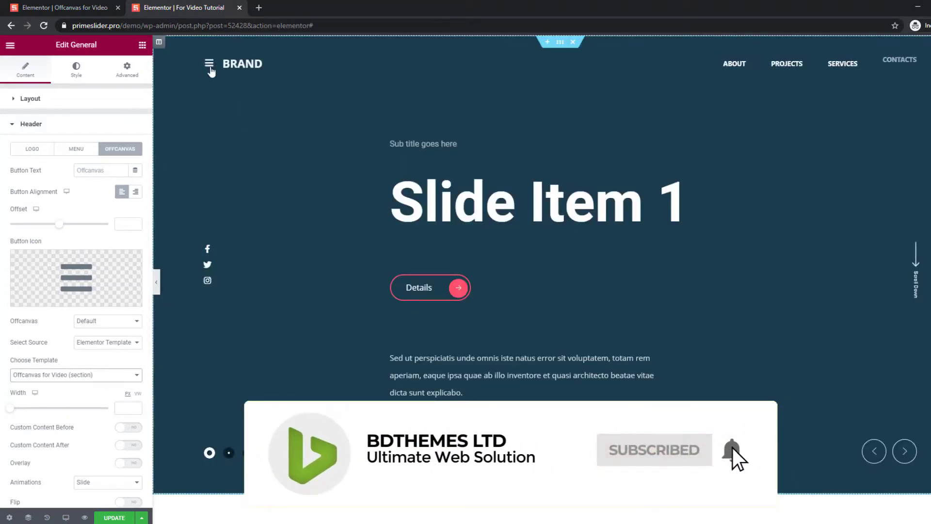
pyautogui.click(209, 65)
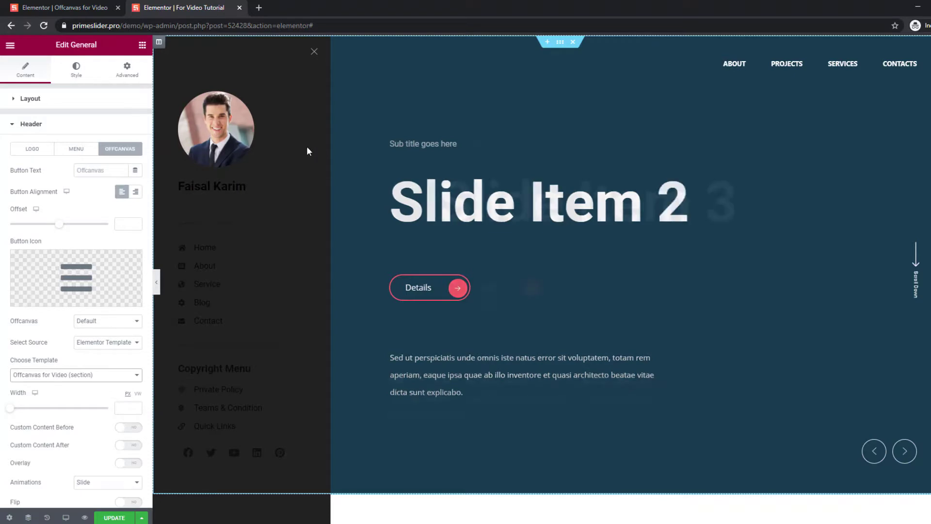
pyautogui.click(314, 52)
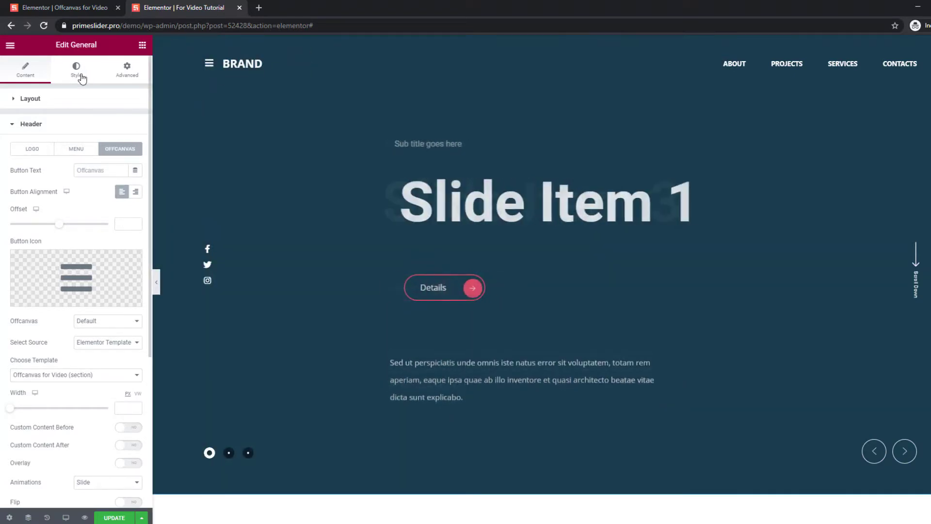
# Give the offcanvas panel a #FFFFFF background and check it in full-page preview.
pyautogui.click(81, 78)
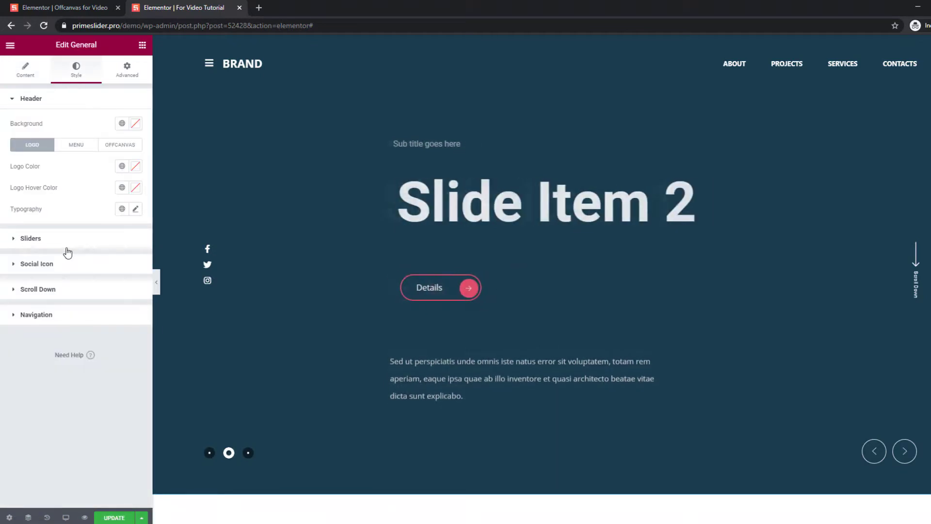
pyautogui.click(112, 147)
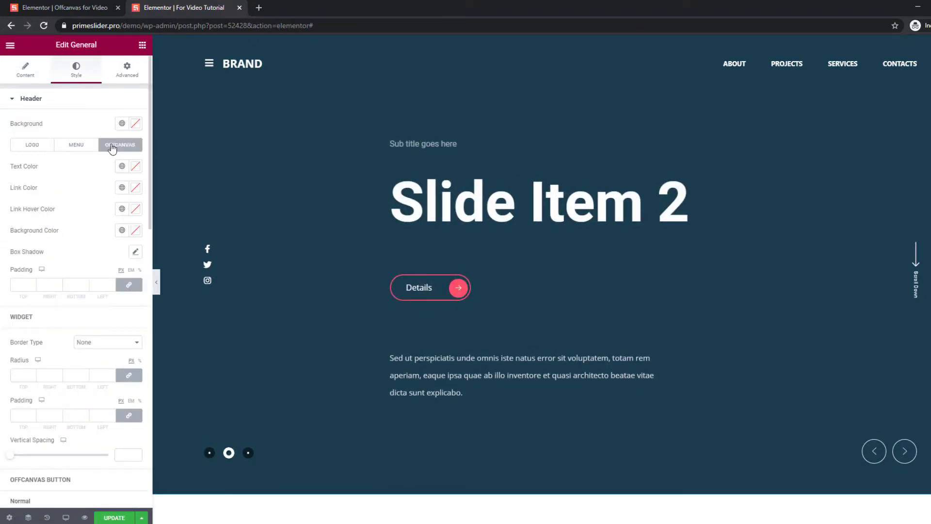
pyautogui.click(133, 232)
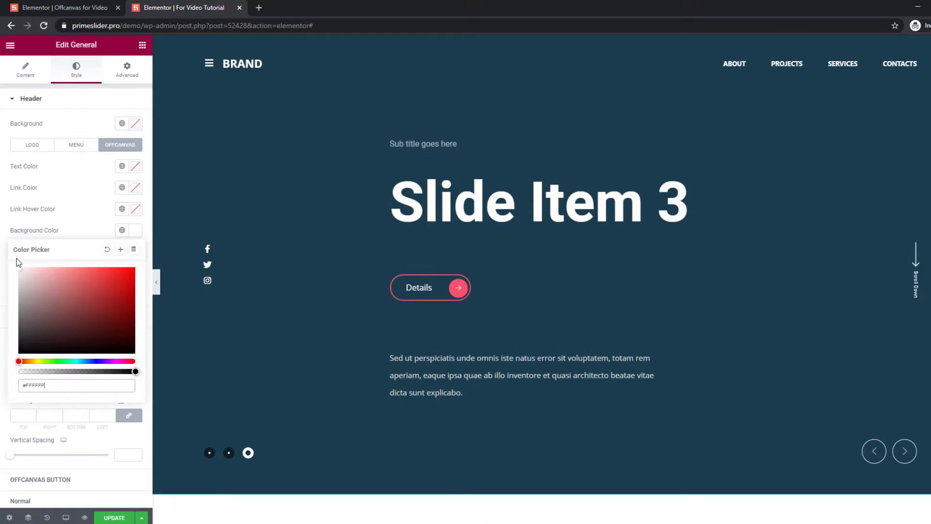
pyautogui.click(70, 220)
pyautogui.click(208, 63)
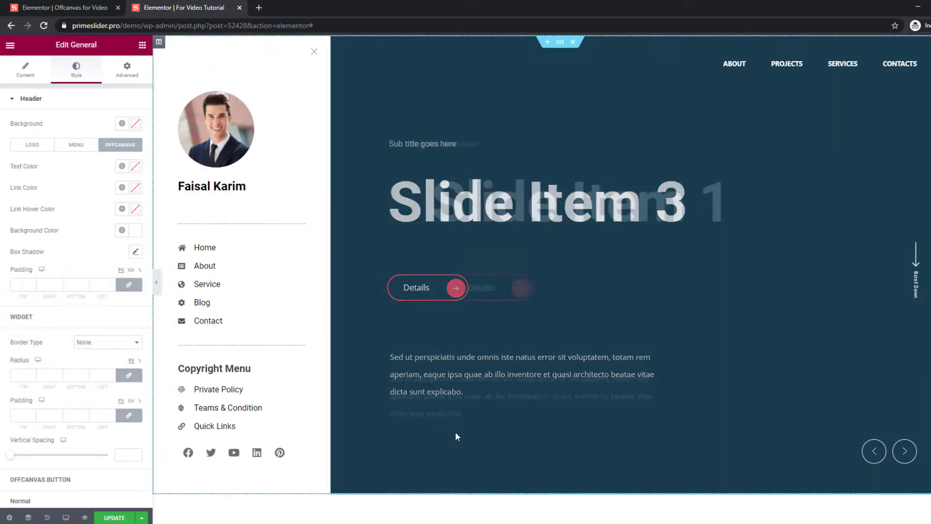
pyautogui.click(158, 286)
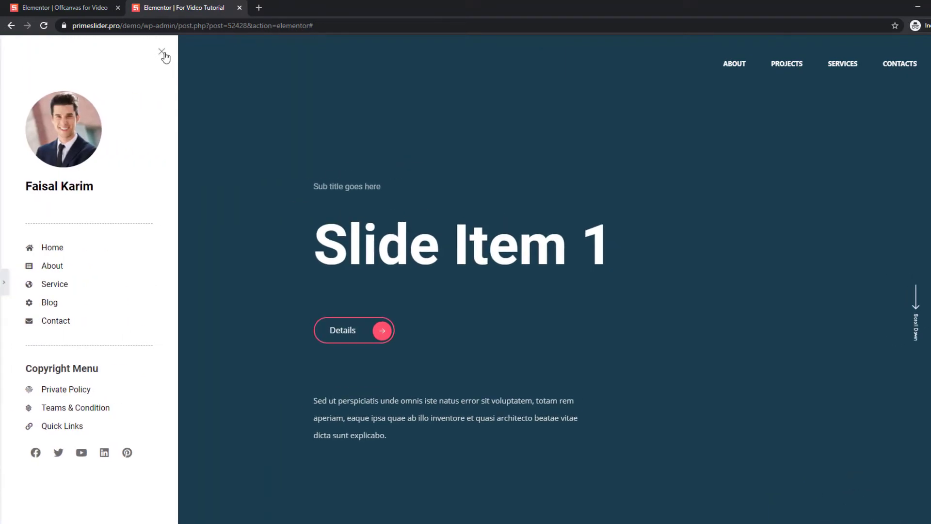
pyautogui.click(164, 53)
pyautogui.click(59, 65)
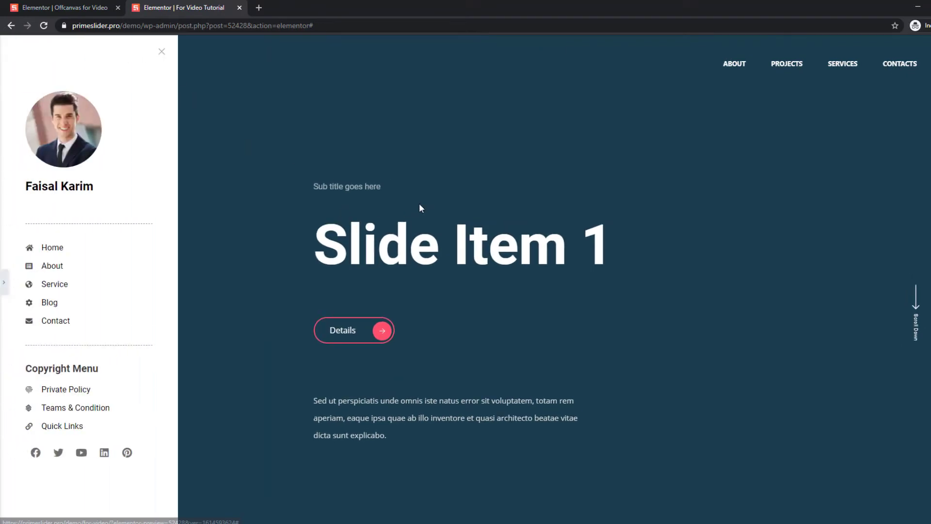